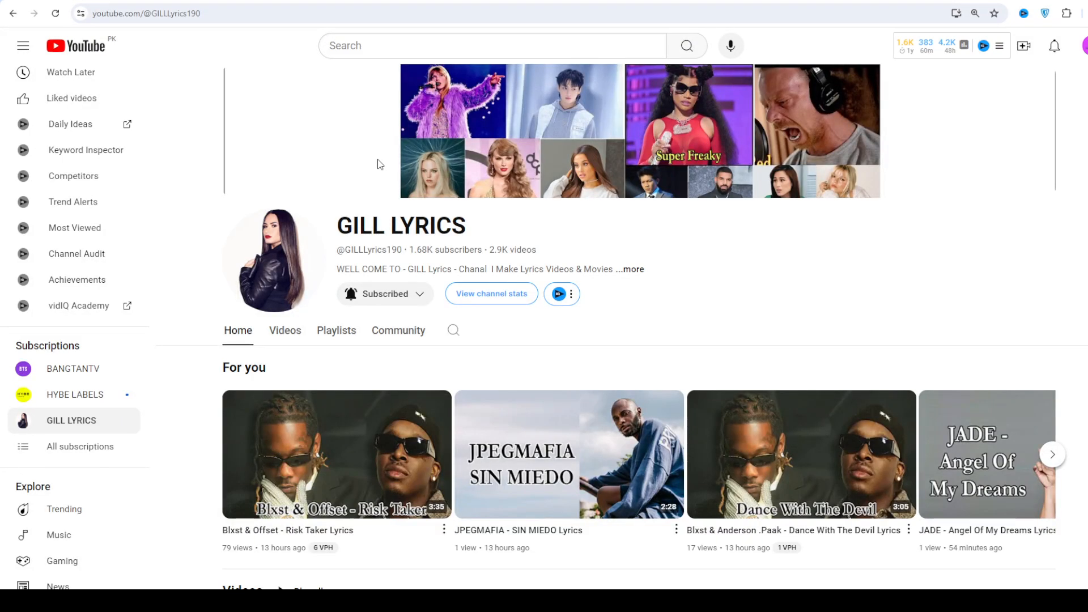
# Switch to the Genius 'Chk Chk Boom (Festival Ver.)' lyrics and read down into the first chorus.
pyautogui.hotkey('ctrl', 'Tab')
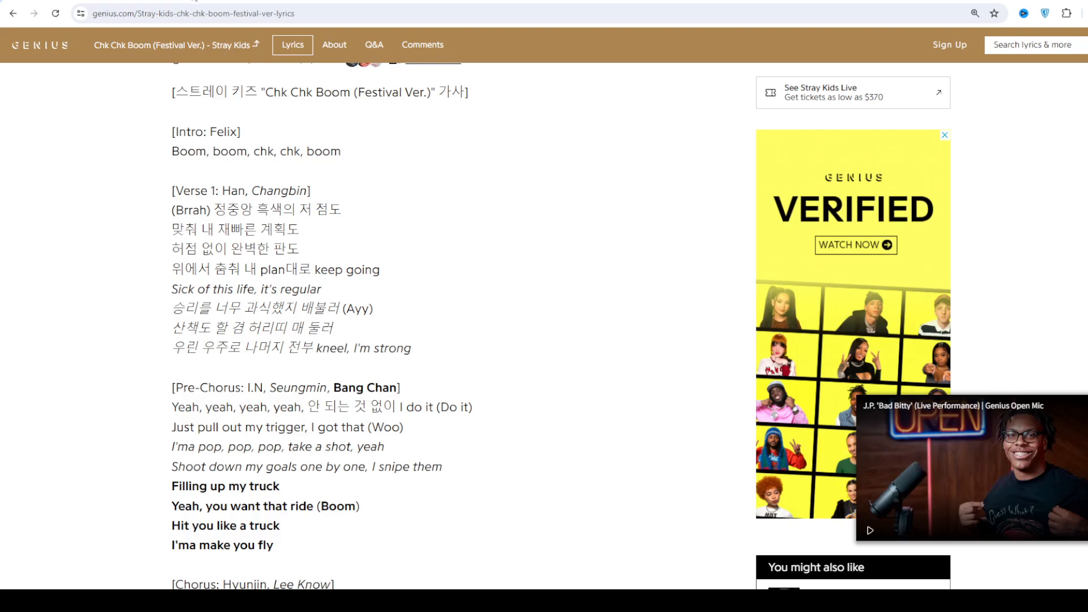
pyautogui.scroll(-1, 459, 340)
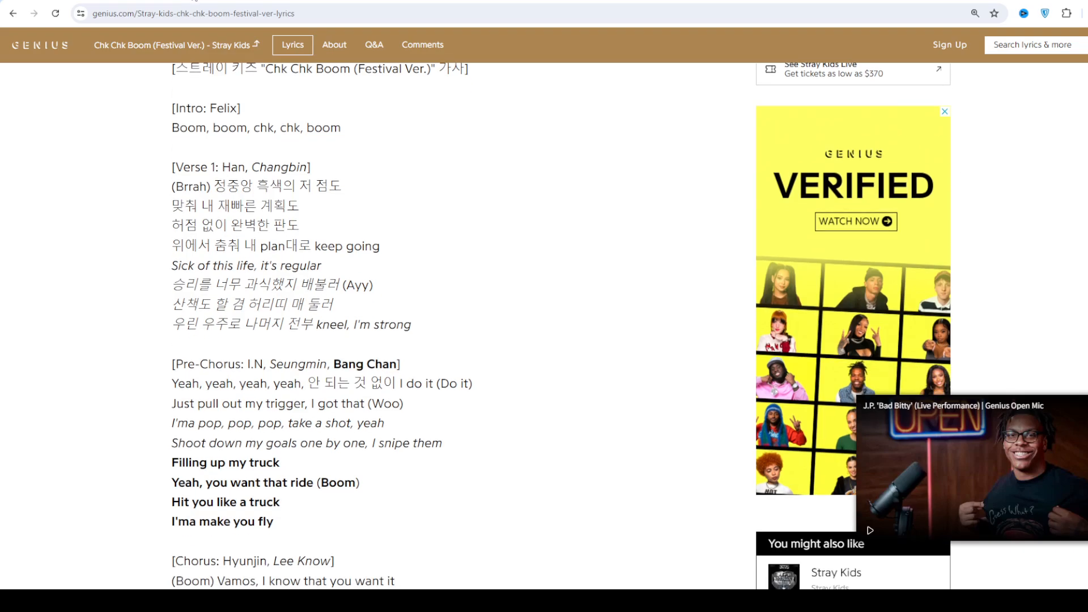
pyautogui.scroll(-1, 460, 340)
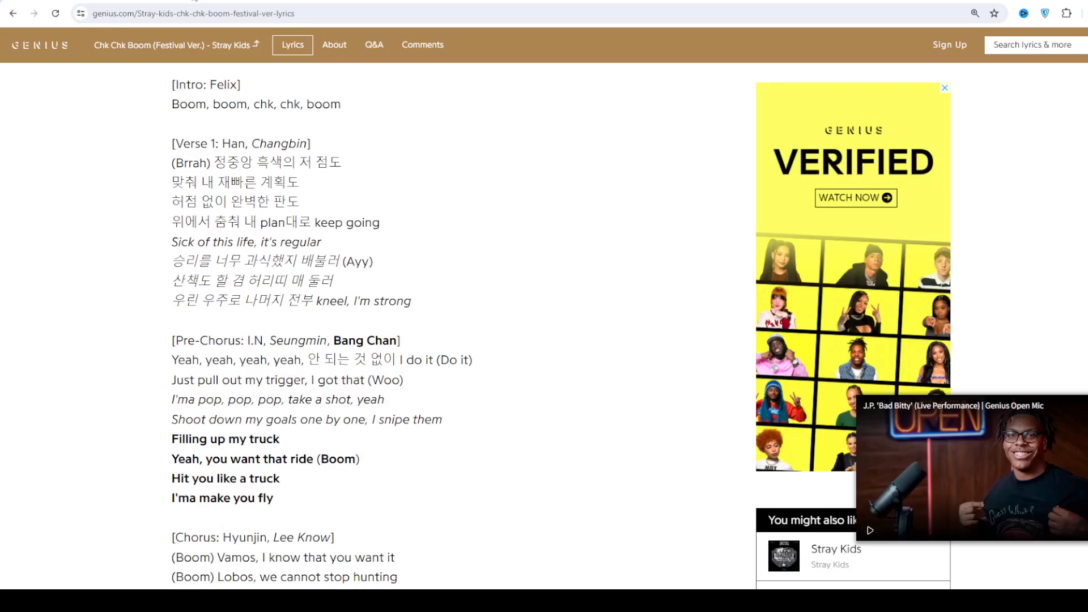
pyautogui.scroll(-1, 460, 340)
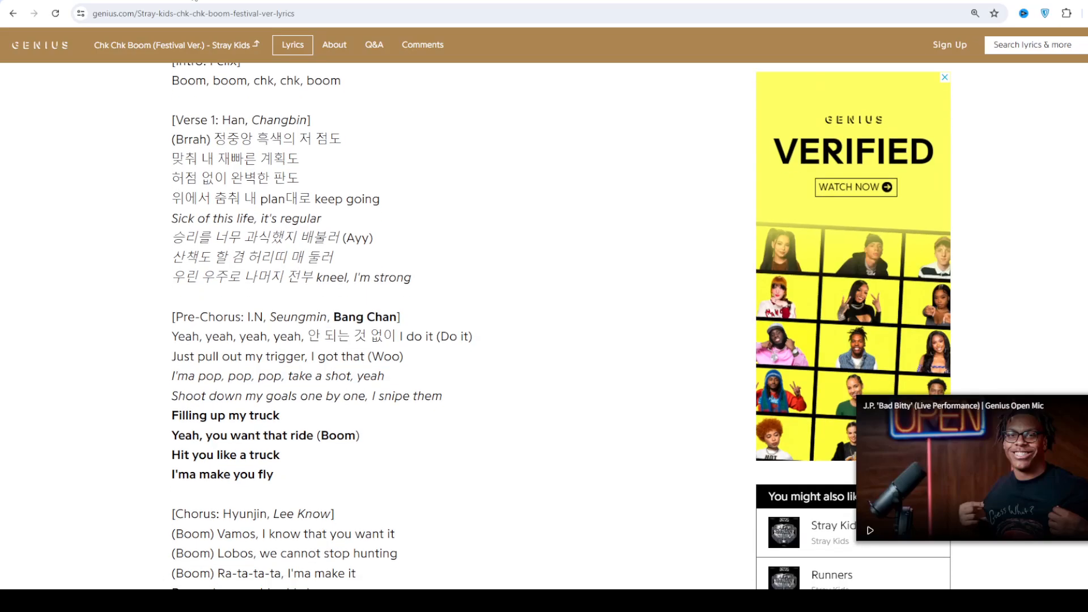
pyautogui.scroll(-1, 459, 340)
pyautogui.scroll(-1, 459, 340)
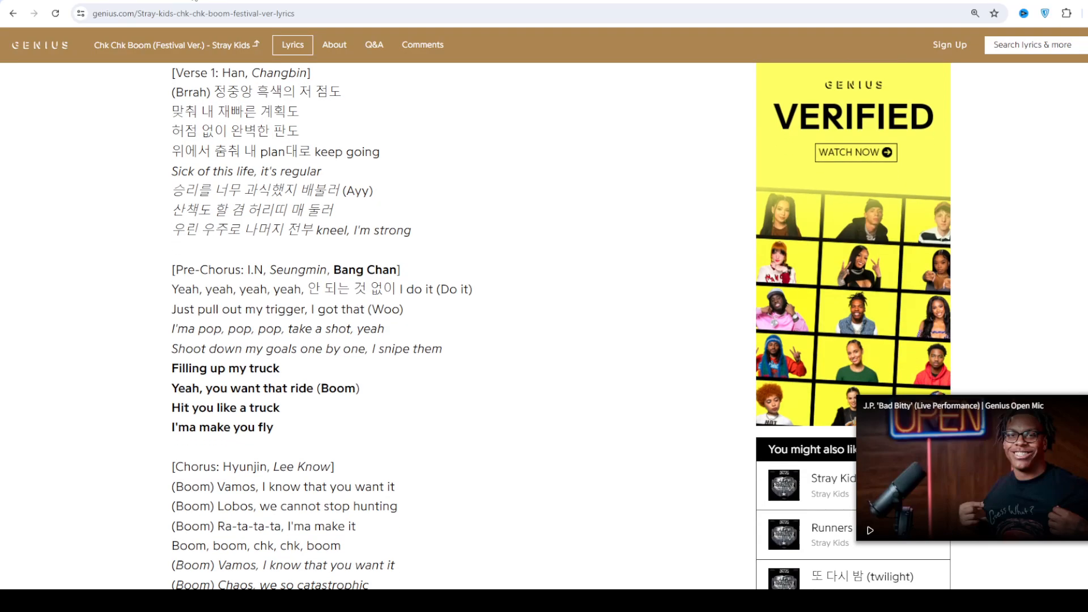
pyautogui.scroll(-1, 460, 340)
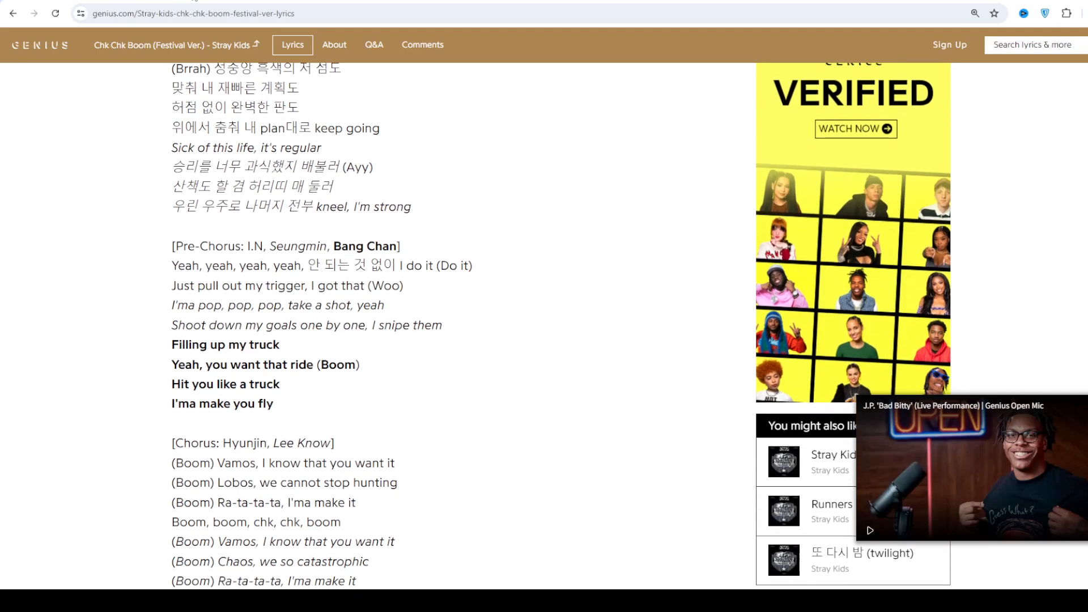
pyautogui.scroll(-1, 460, 340)
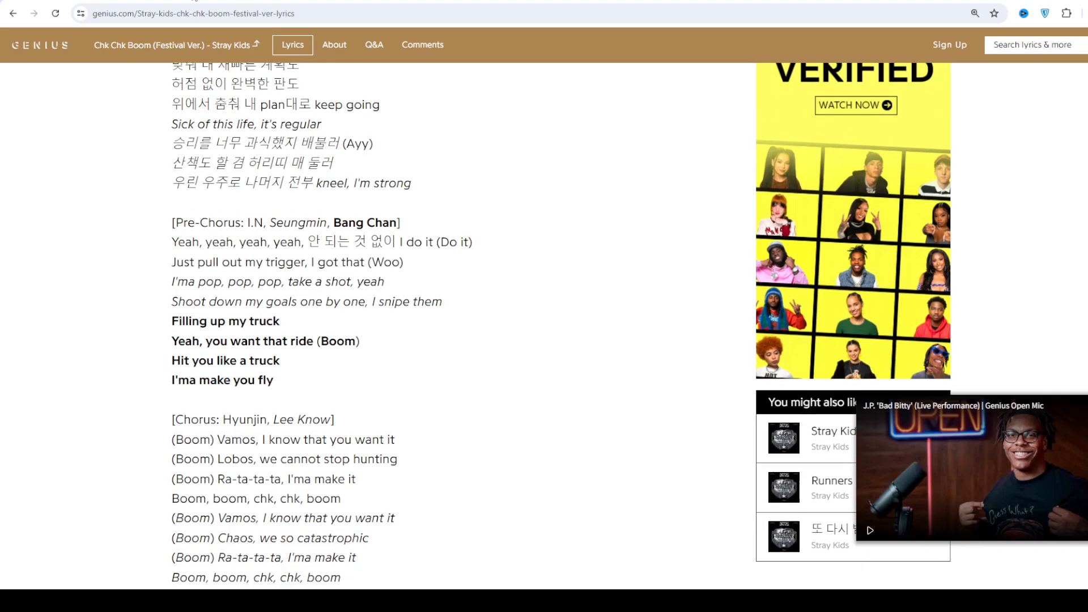
pyautogui.scroll(-1, 459, 340)
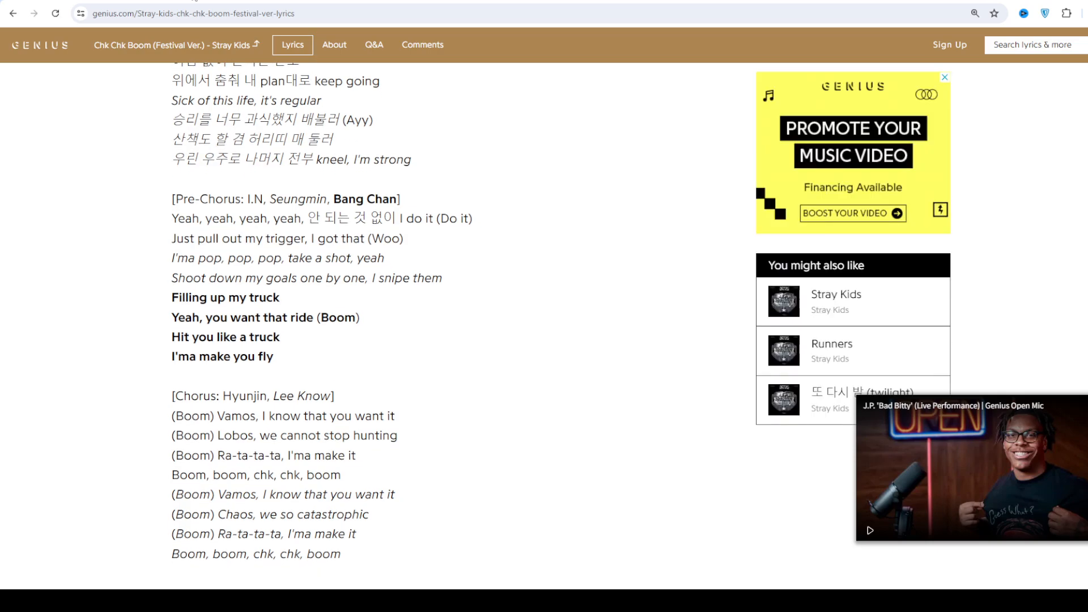
pyautogui.scroll(-1, 460, 340)
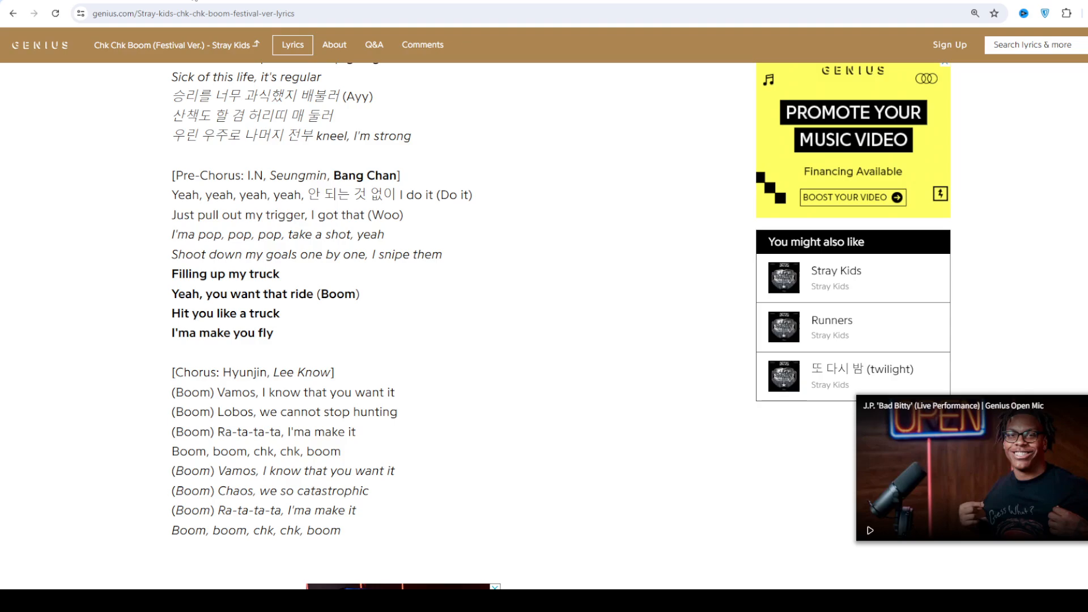
pyautogui.scroll(-1, 460, 341)
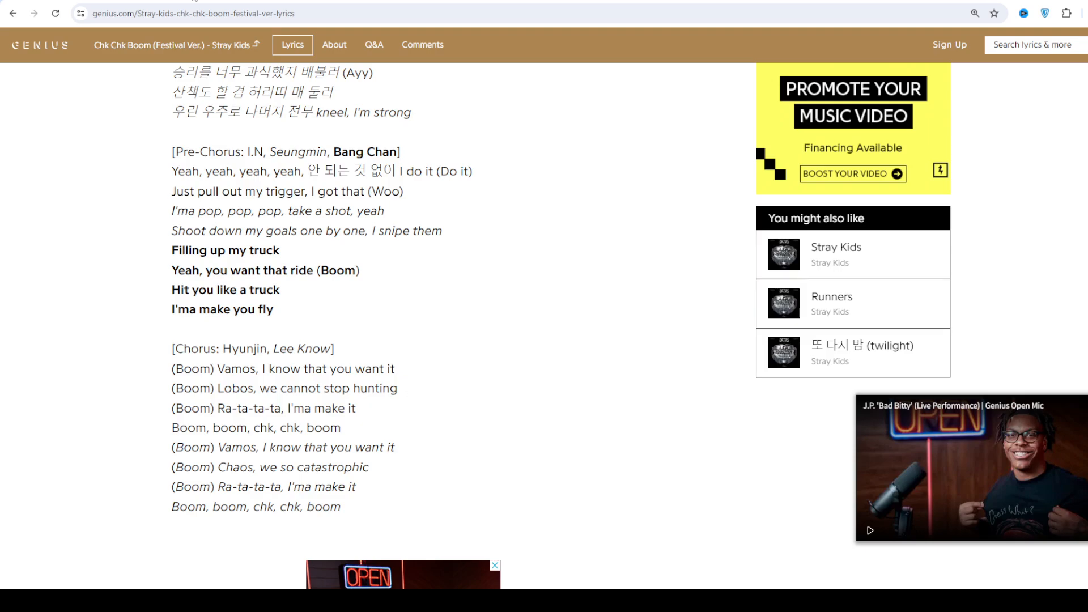
pyautogui.scroll(-1, 459, 341)
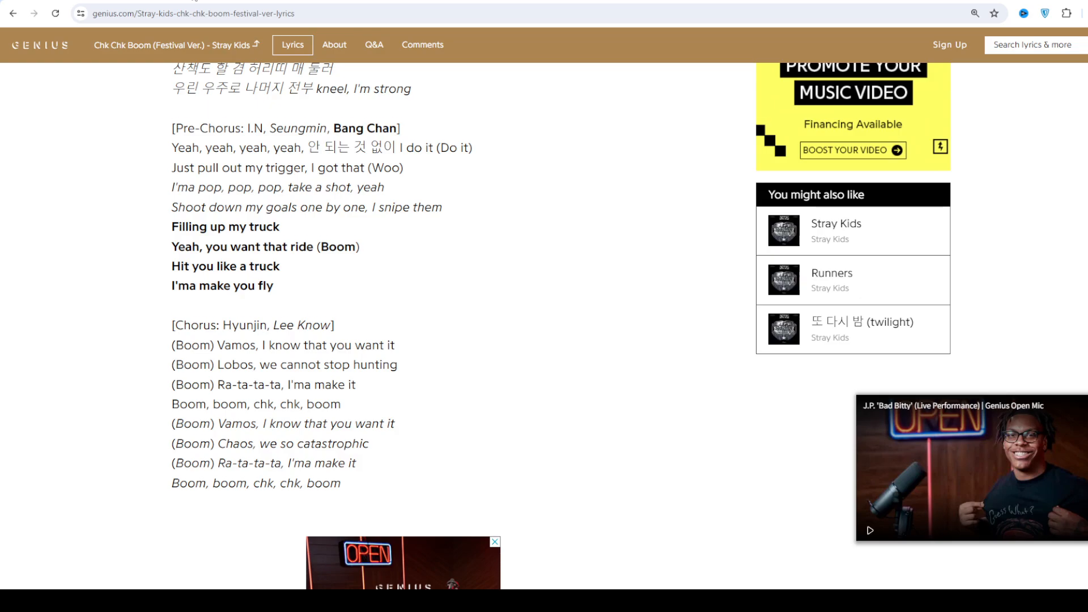
pyautogui.scroll(-1, 459, 341)
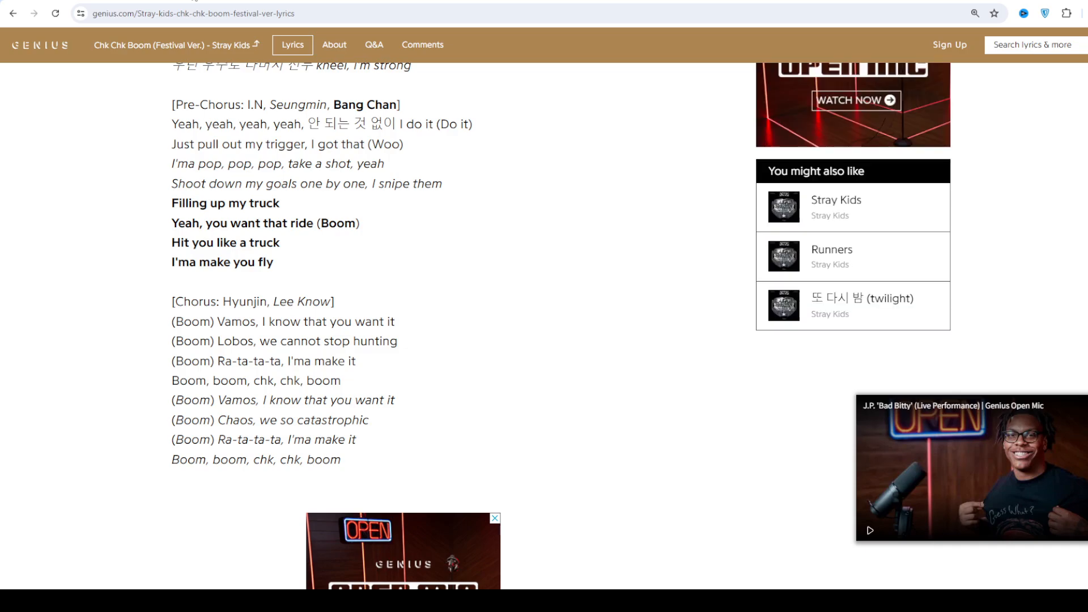
pyautogui.scroll(-1, 459, 340)
pyautogui.scroll(-1, 459, 340)
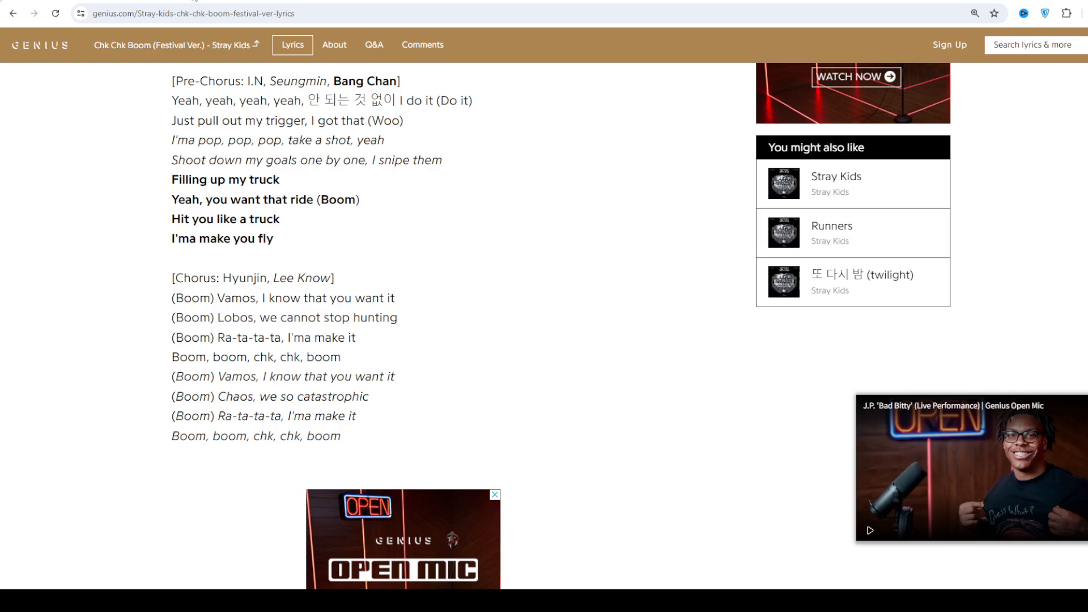
pyautogui.scroll(-1, 458, 340)
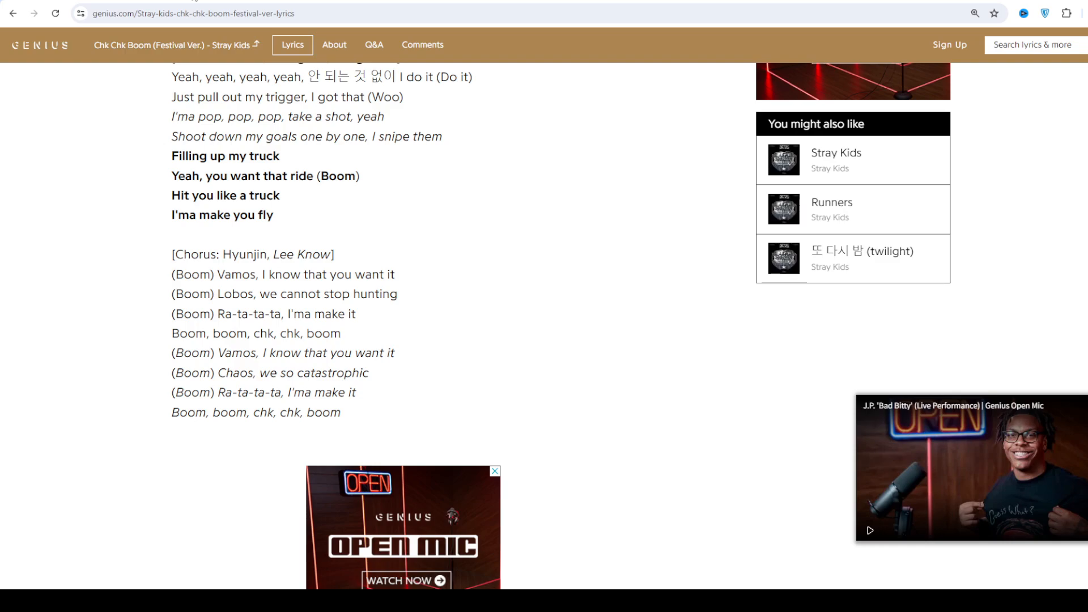
pyautogui.scroll(-1, 459, 340)
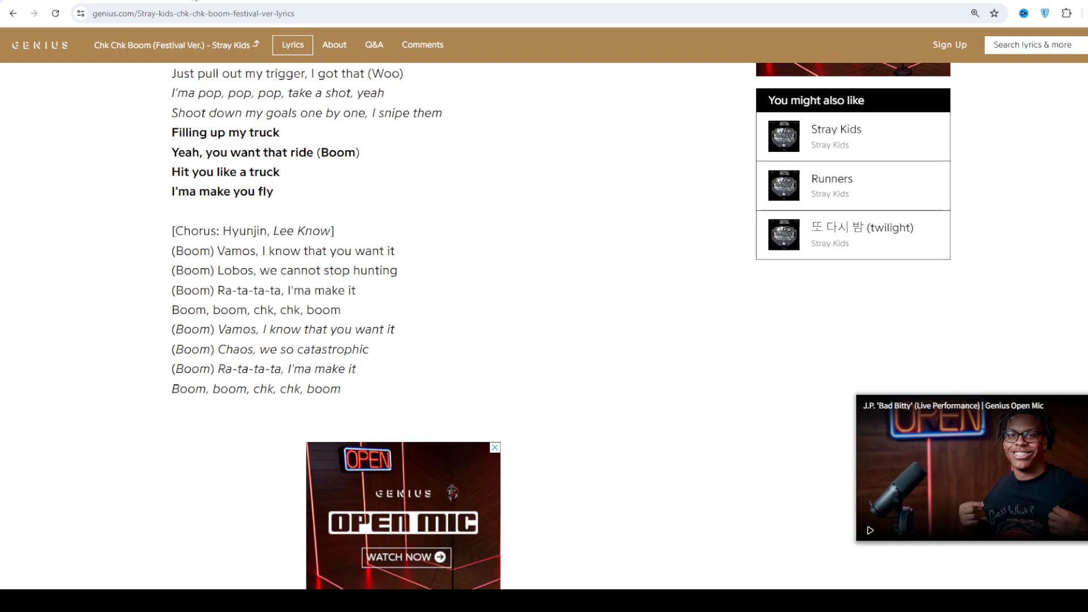
pyautogui.scroll(-1, 459, 341)
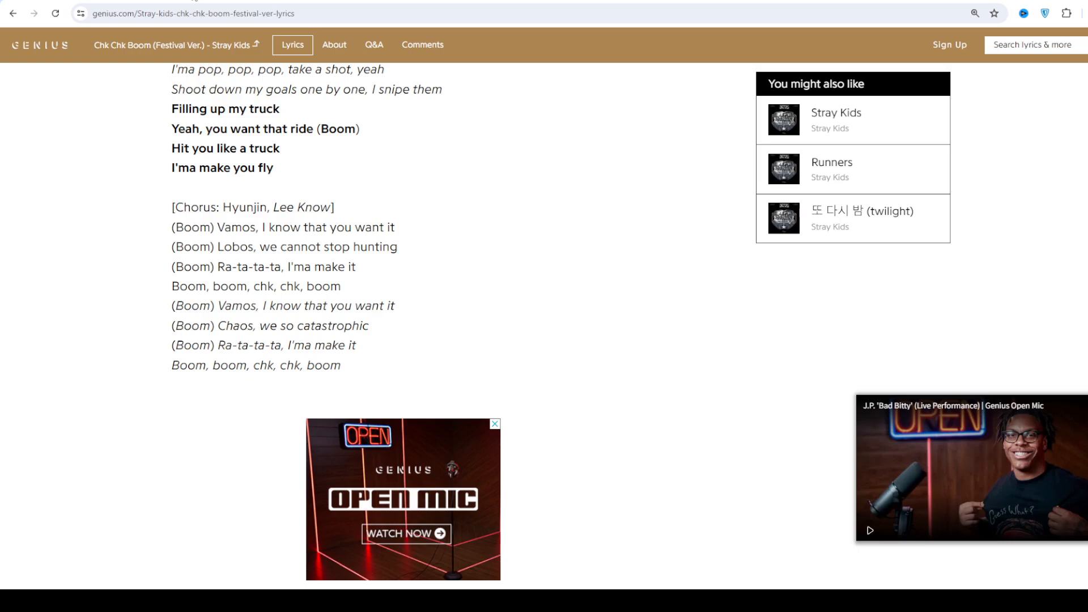
pyautogui.scroll(-1, 460, 341)
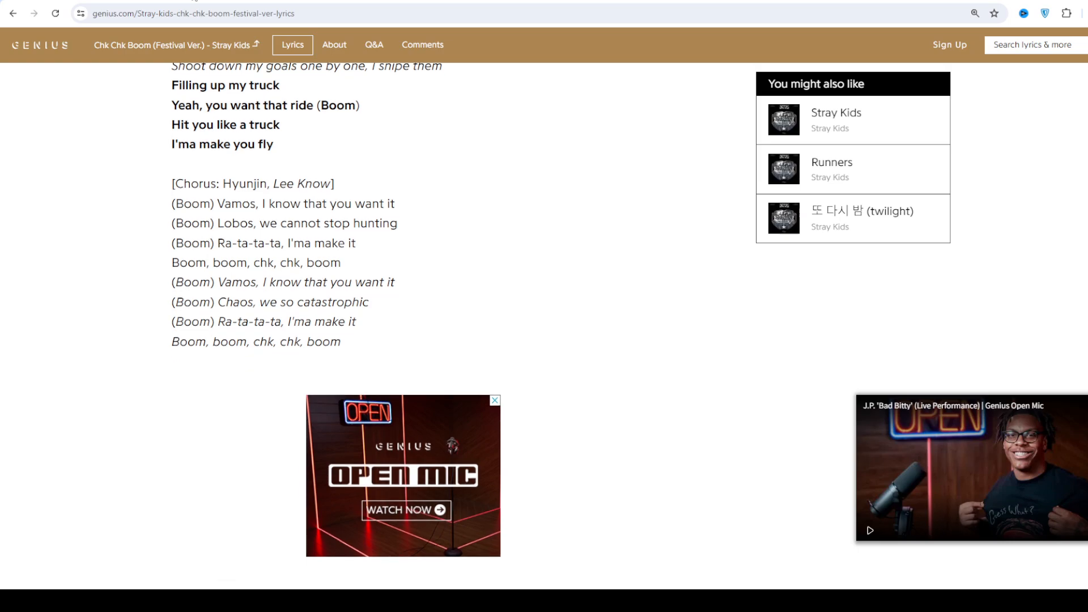
pyautogui.scroll(-1, 459, 339)
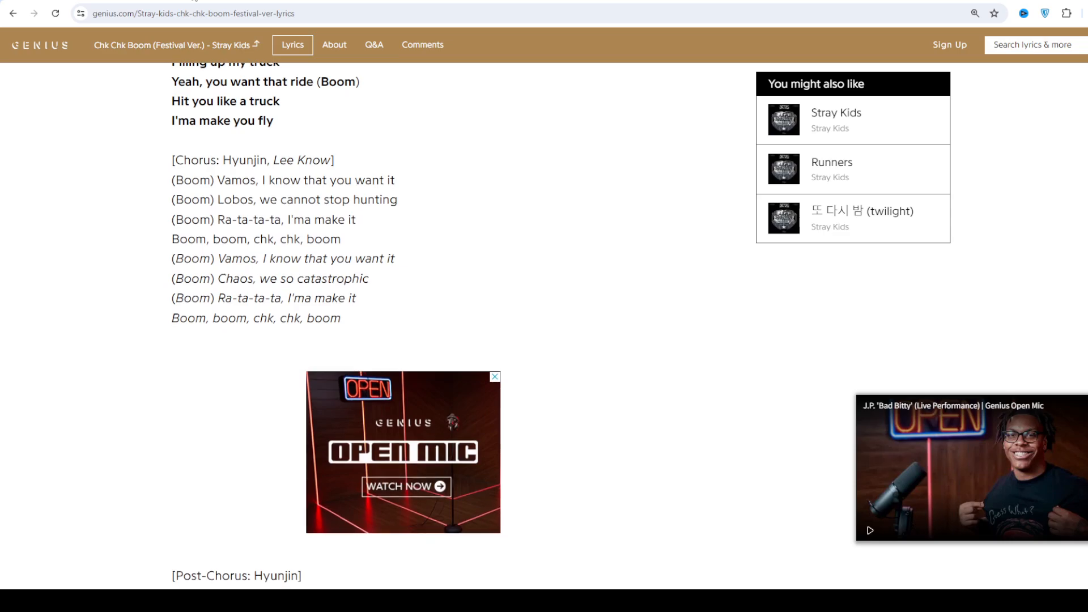
pyautogui.scroll(-1, 459, 341)
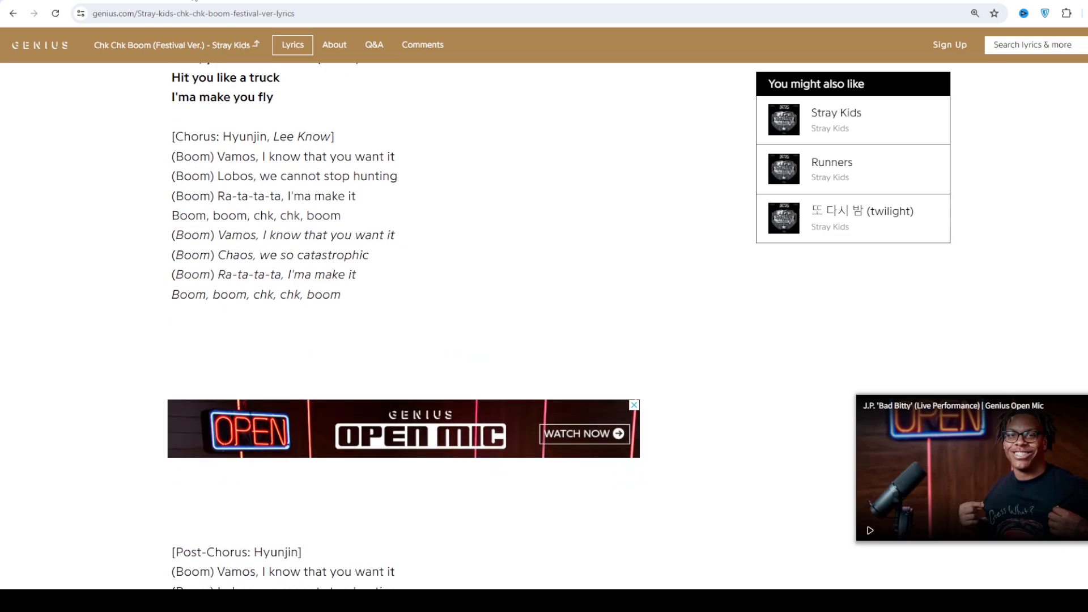
pyautogui.scroll(-1, 459, 341)
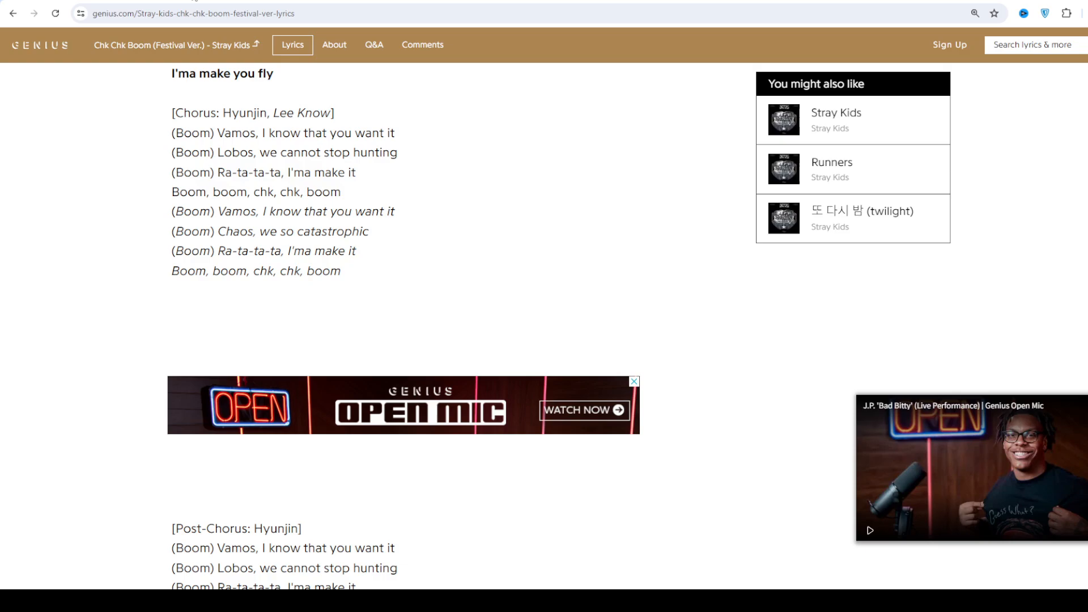
pyautogui.scroll(-1, 459, 340)
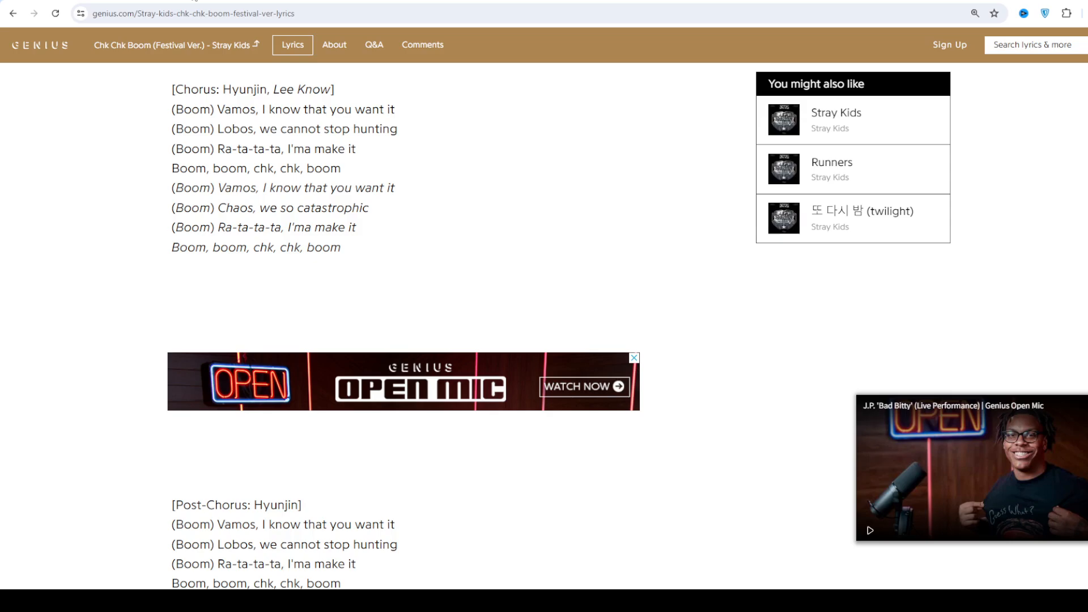
pyautogui.scroll(-1, 459, 341)
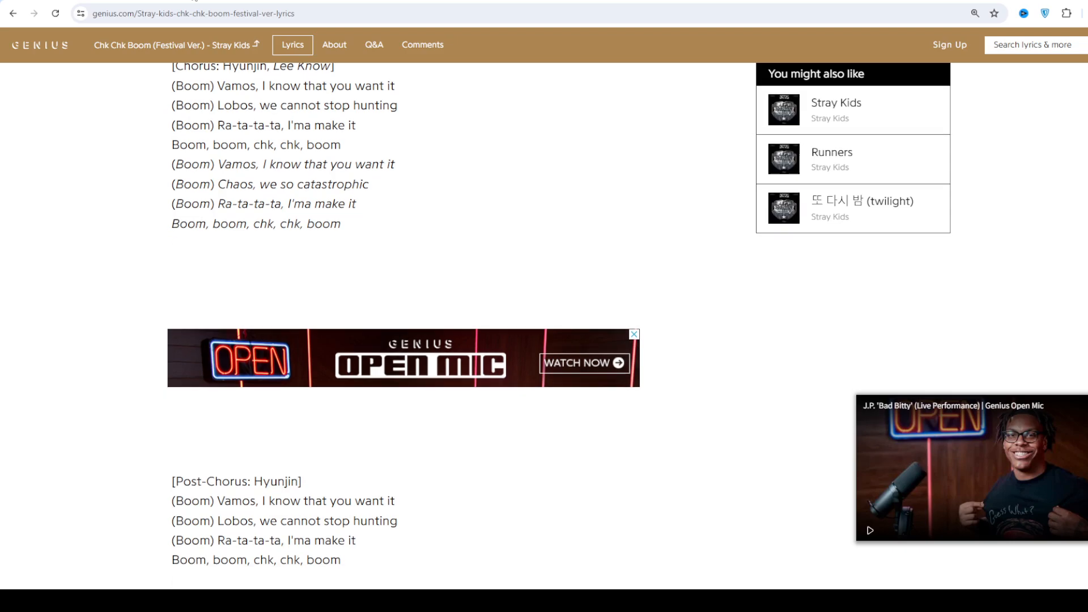
pyautogui.scroll(-1, 460, 340)
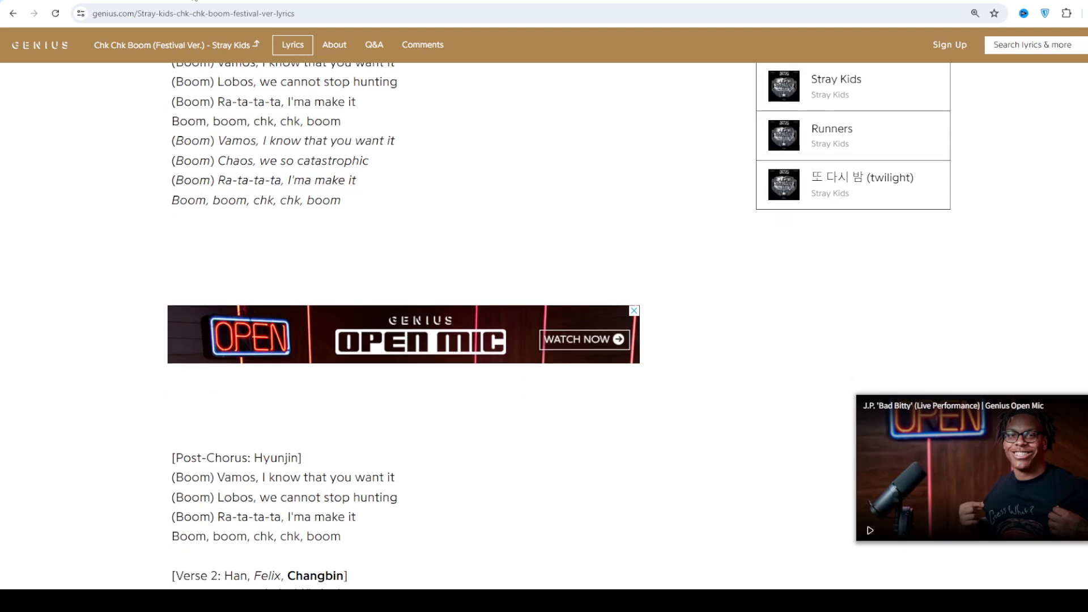
pyautogui.scroll(-1, 459, 340)
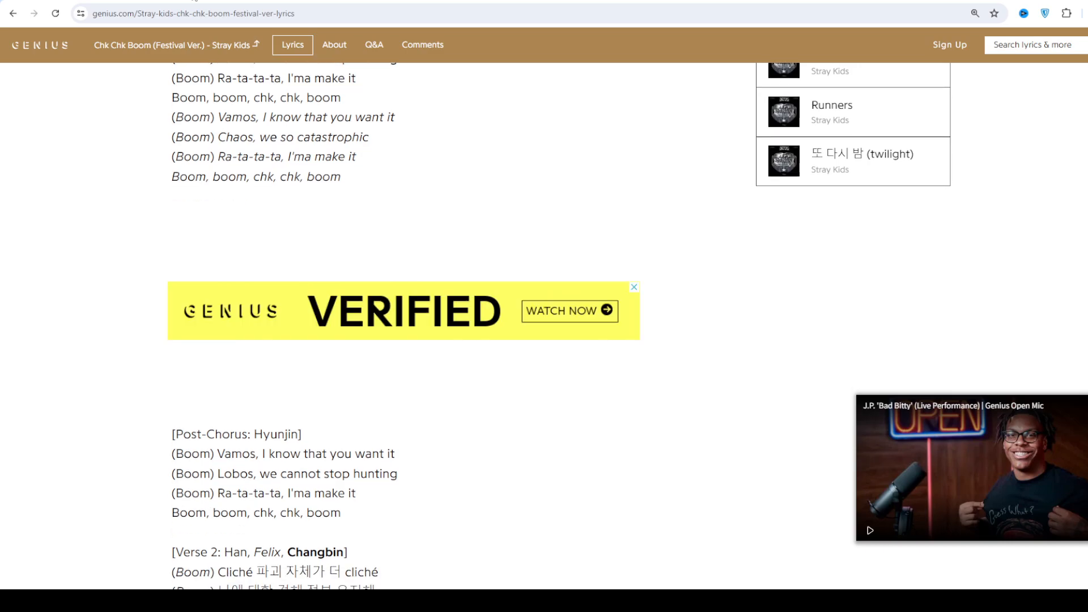
pyautogui.scroll(-1, 459, 340)
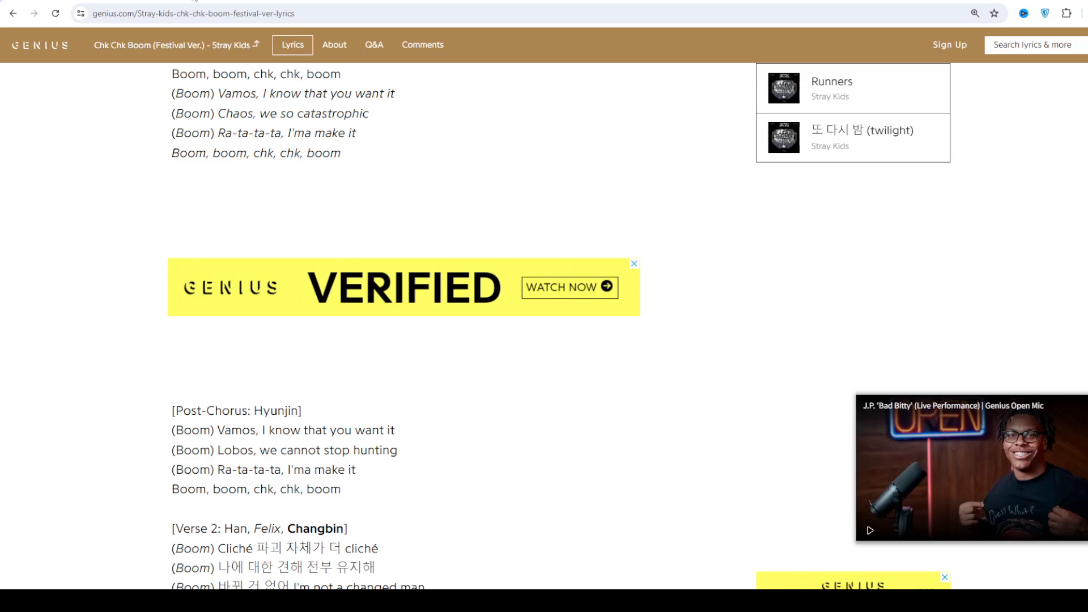
pyautogui.scroll(-1, 460, 340)
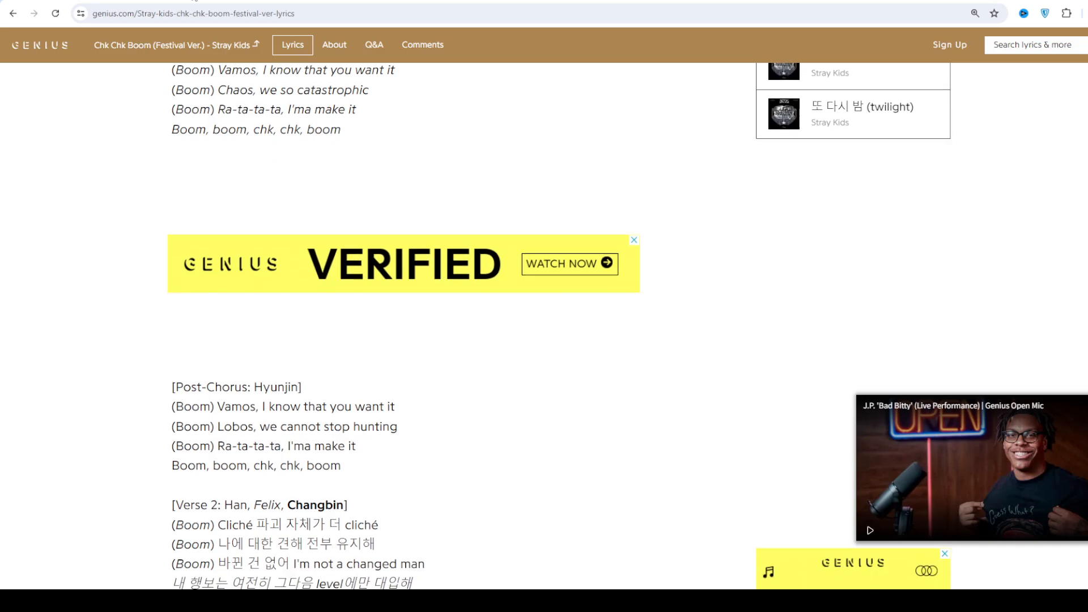
pyautogui.scroll(-1, 459, 340)
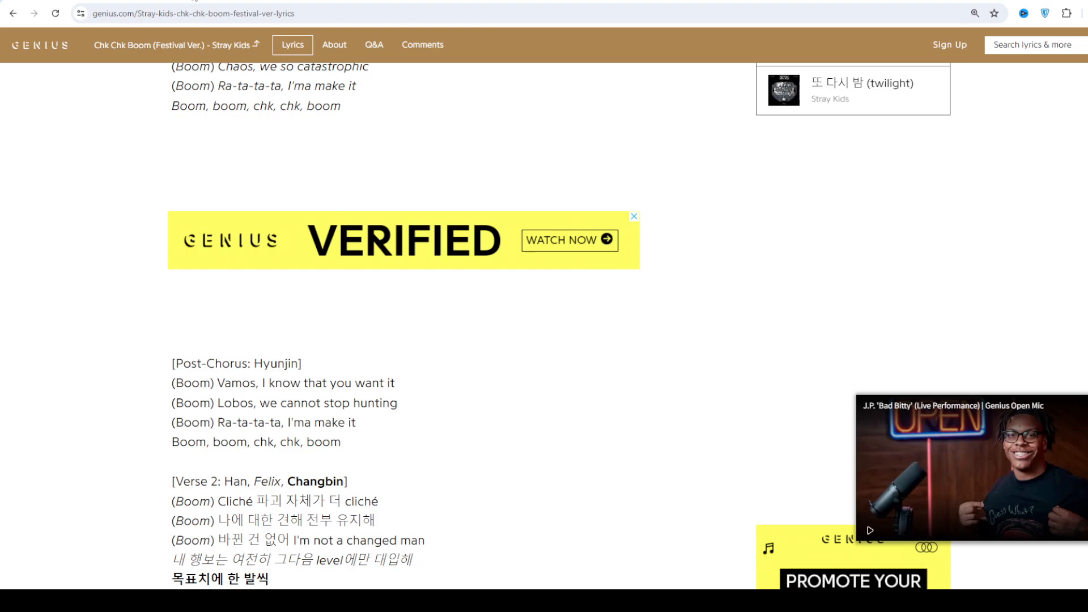
pyautogui.scroll(-1, 459, 340)
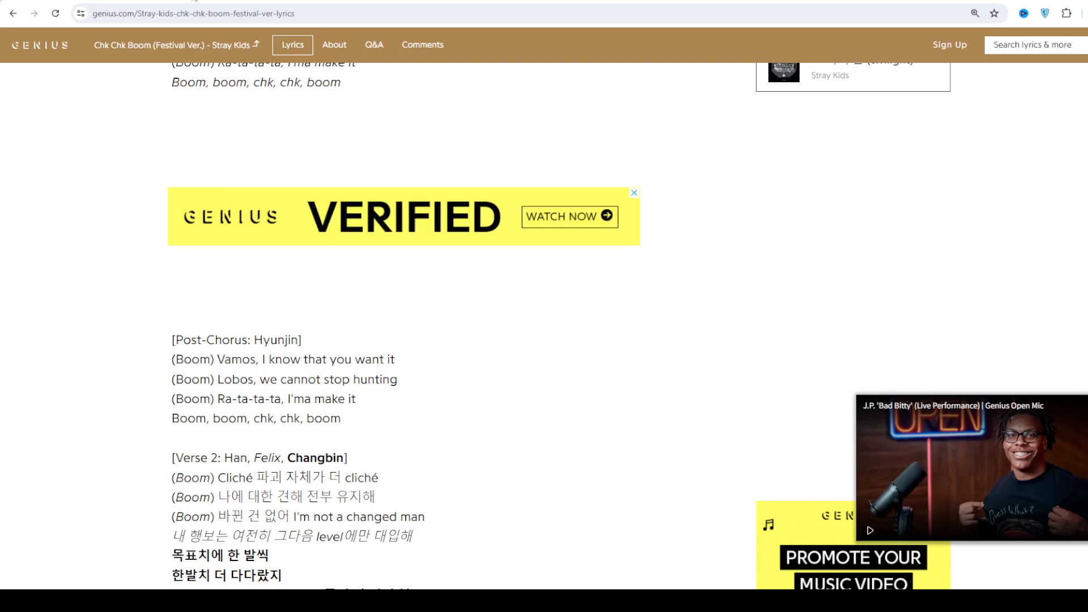
pyautogui.scroll(-1, 459, 341)
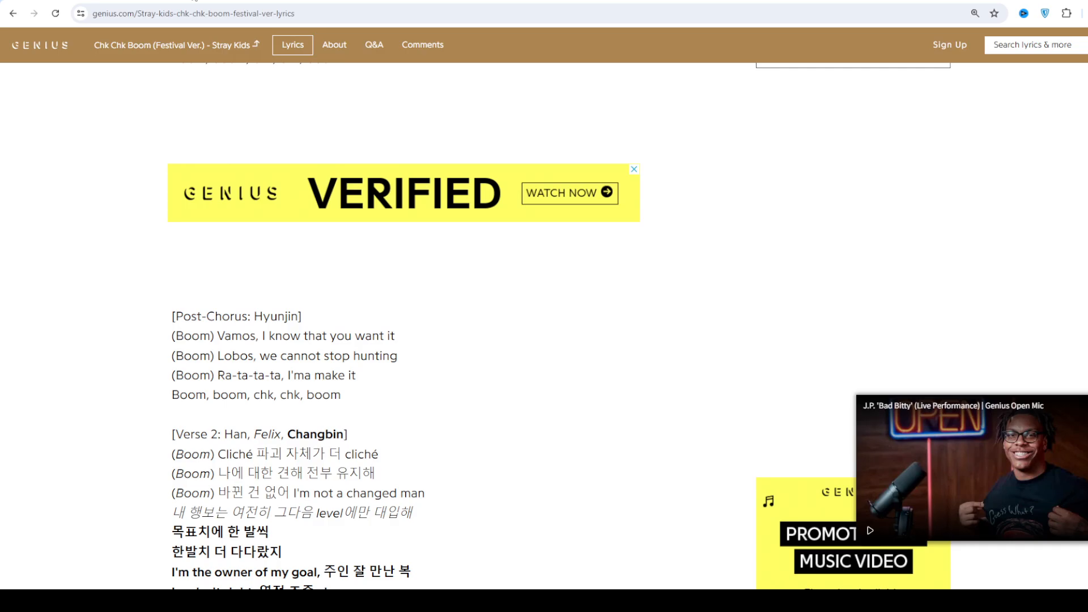
pyautogui.scroll(-1, 459, 340)
pyautogui.scroll(-1, 460, 340)
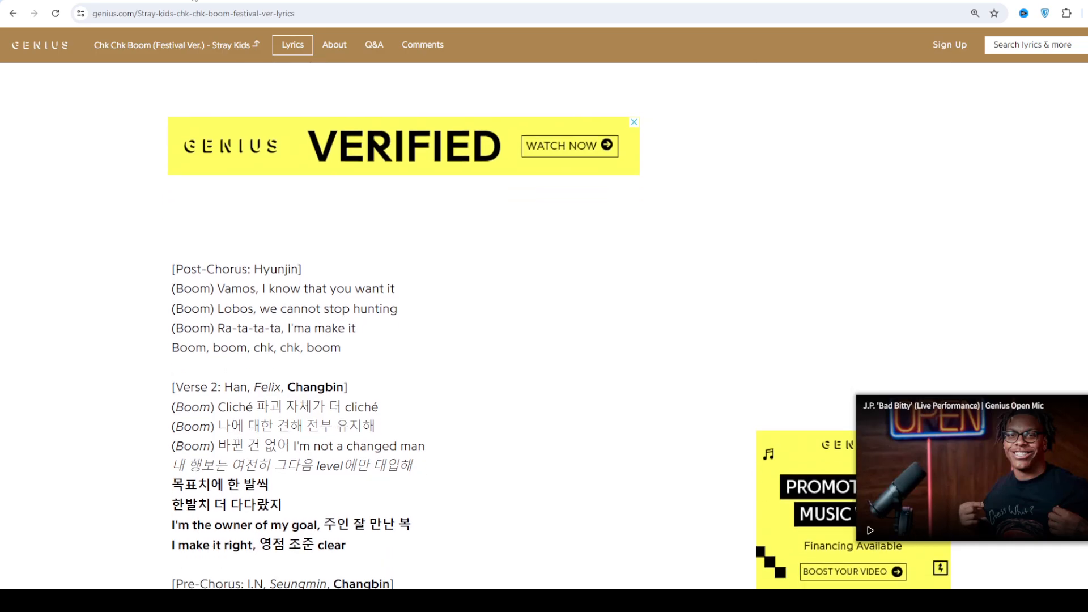
pyautogui.scroll(-1, 459, 340)
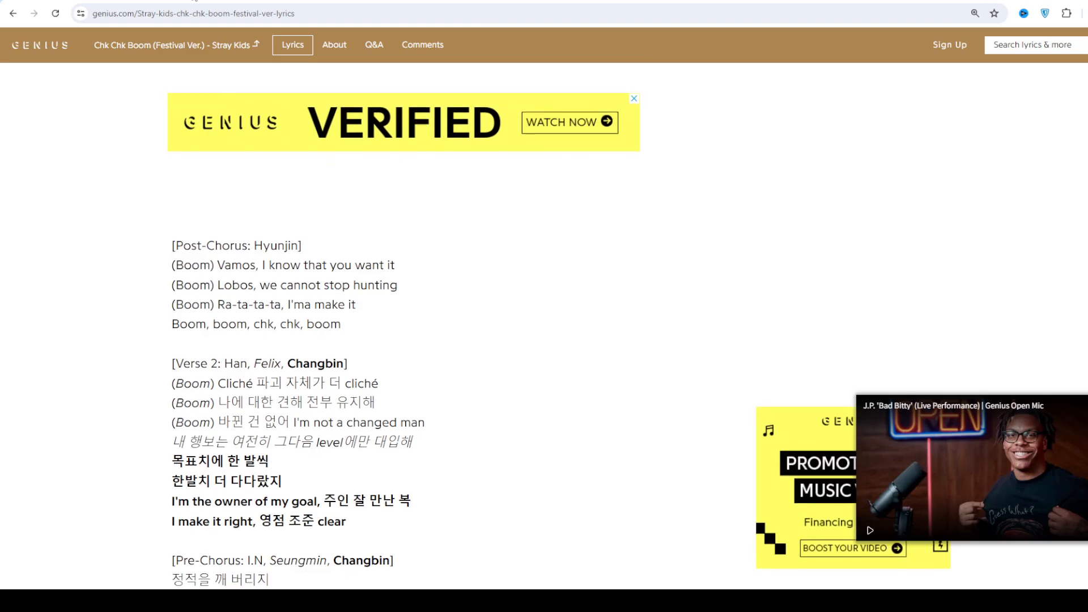
pyautogui.scroll(-1, 459, 339)
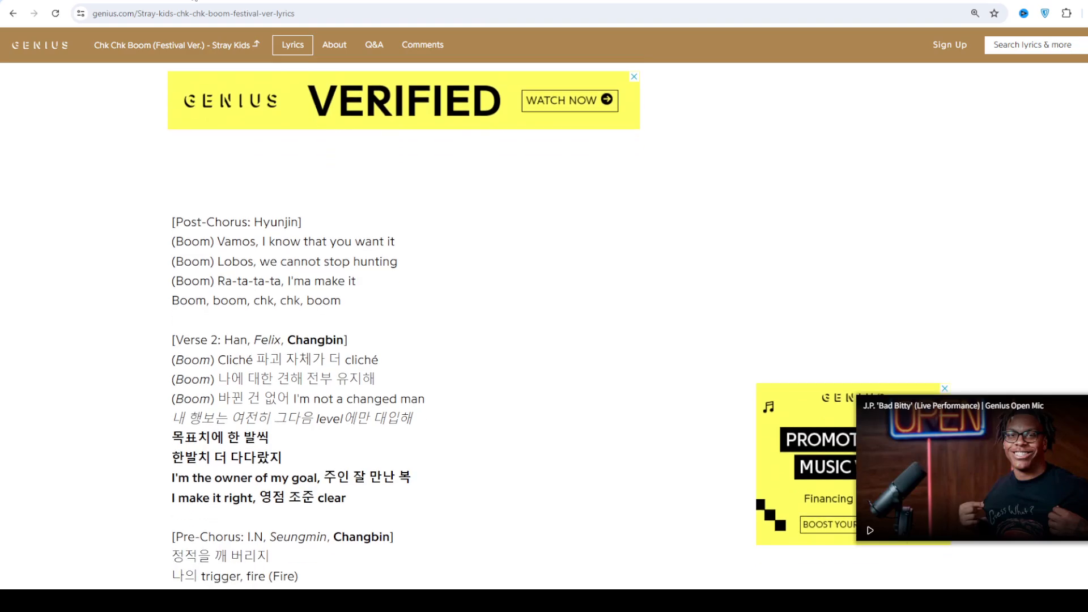
pyautogui.scroll(-1, 458, 340)
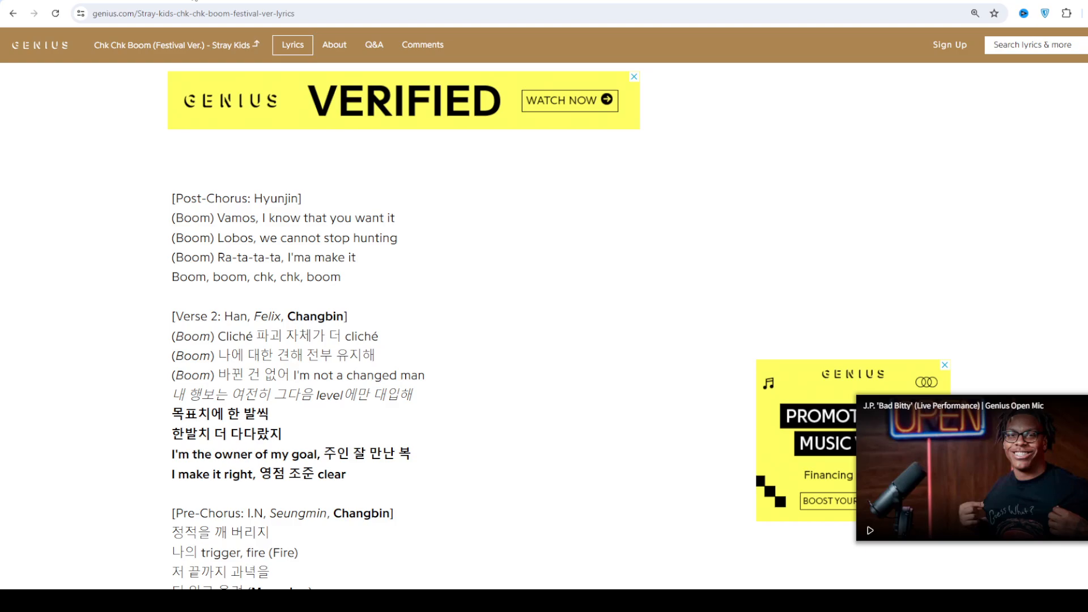
pyautogui.scroll(-1, 460, 339)
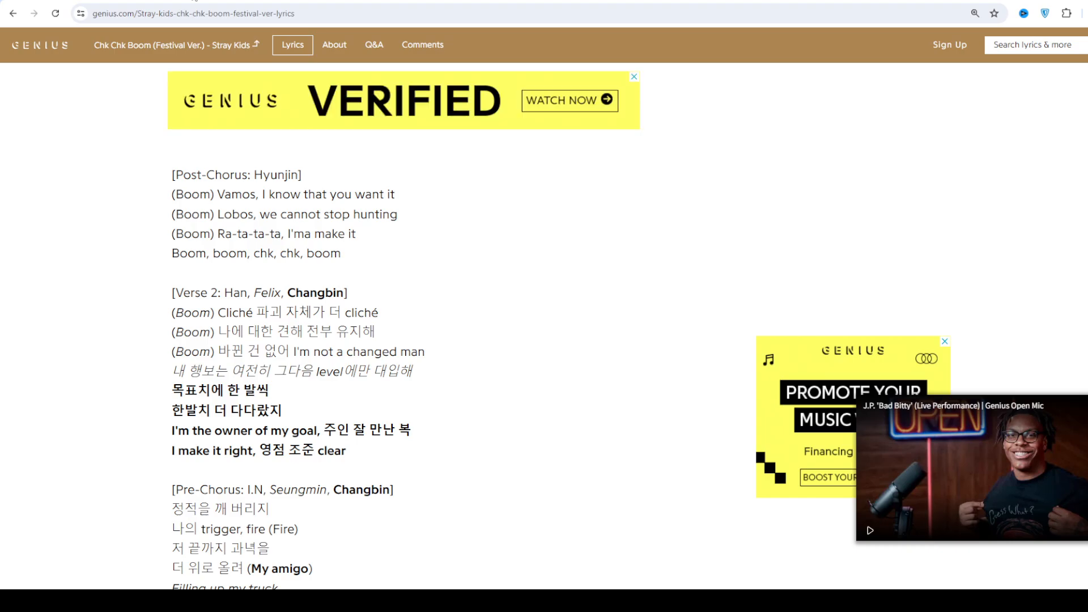
pyautogui.scroll(-1, 544, 340)
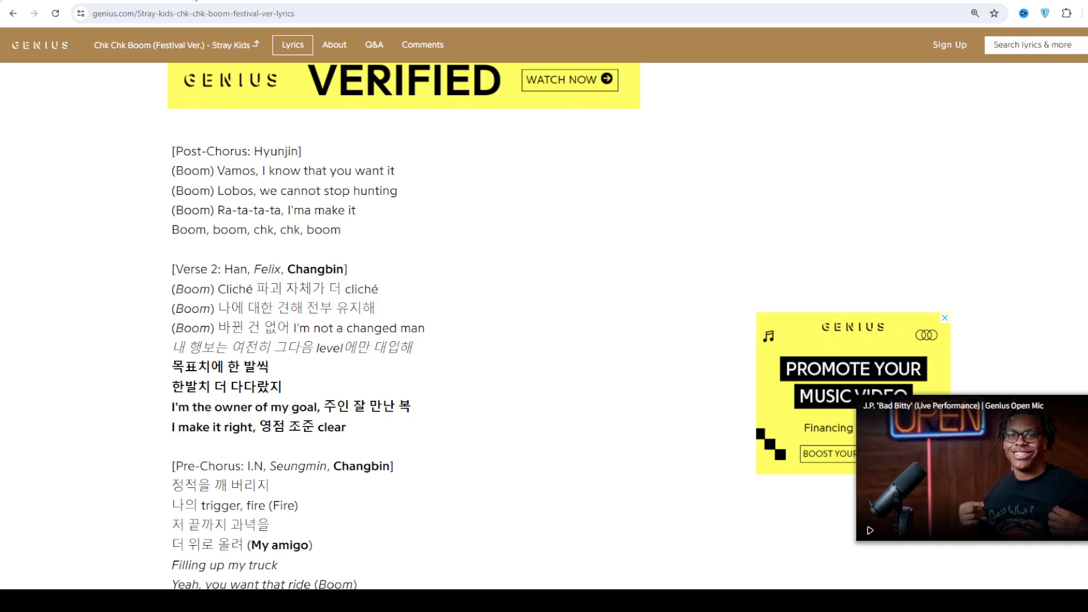
pyautogui.scroll(-1, 544, 340)
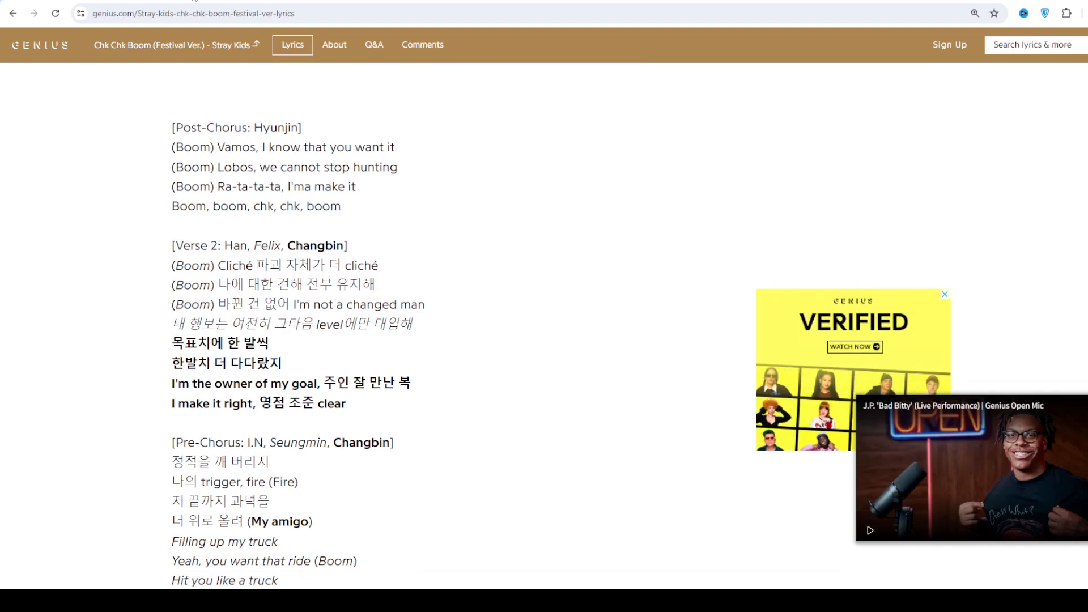
pyautogui.scroll(-1, 544, 341)
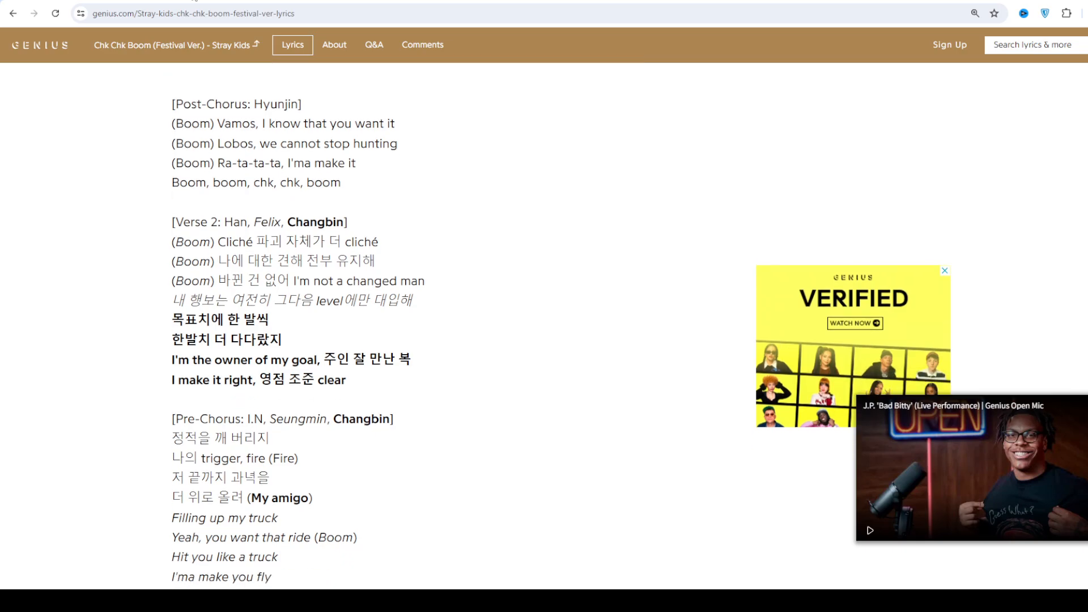
pyautogui.scroll(-1, 544, 340)
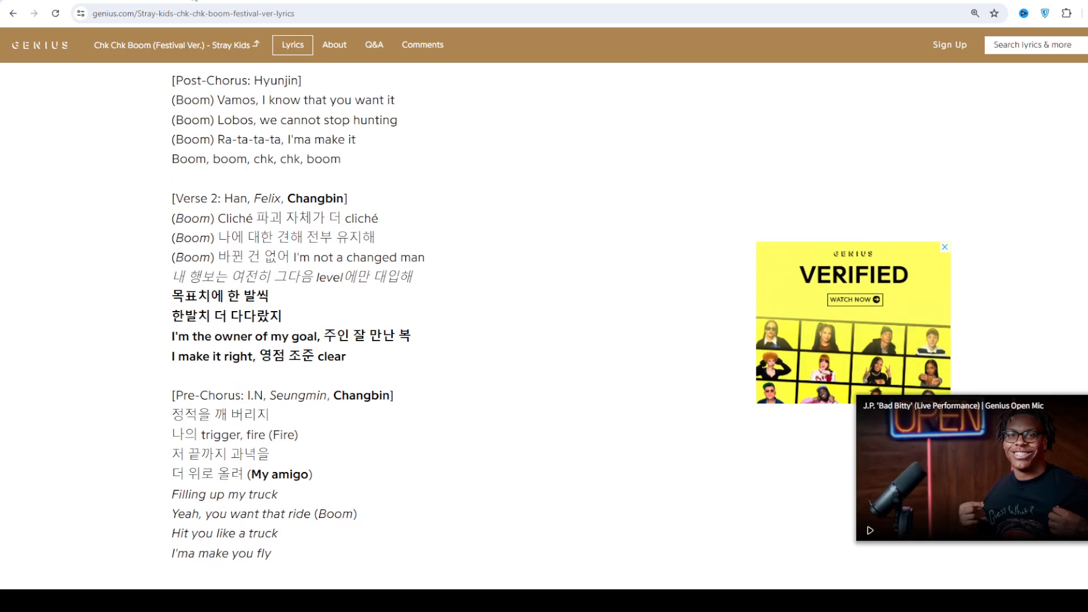
pyautogui.scroll(-1, 544, 340)
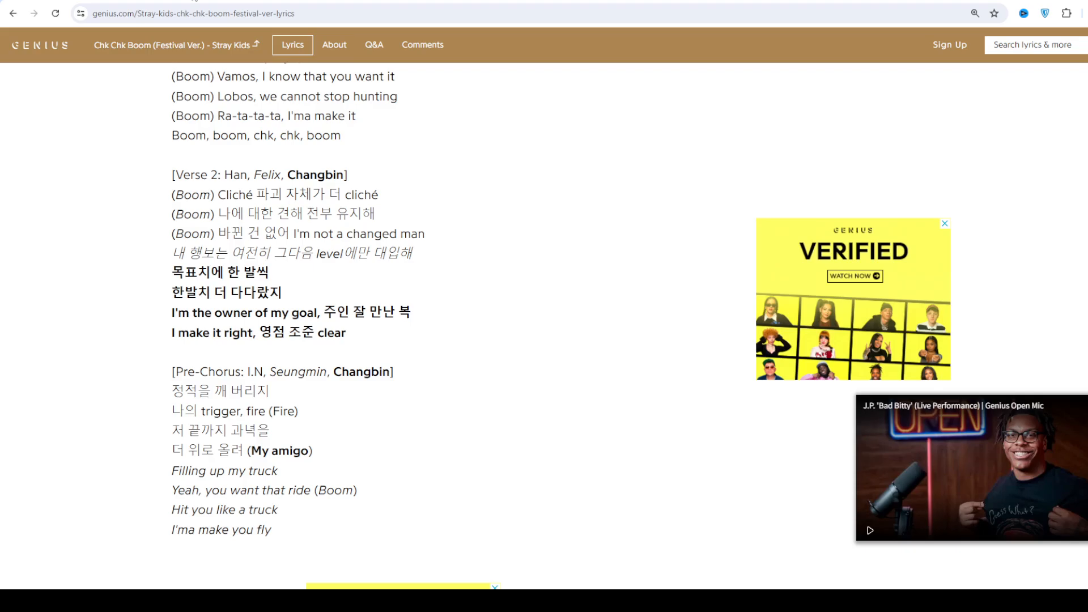
pyautogui.scroll(-1, 544, 341)
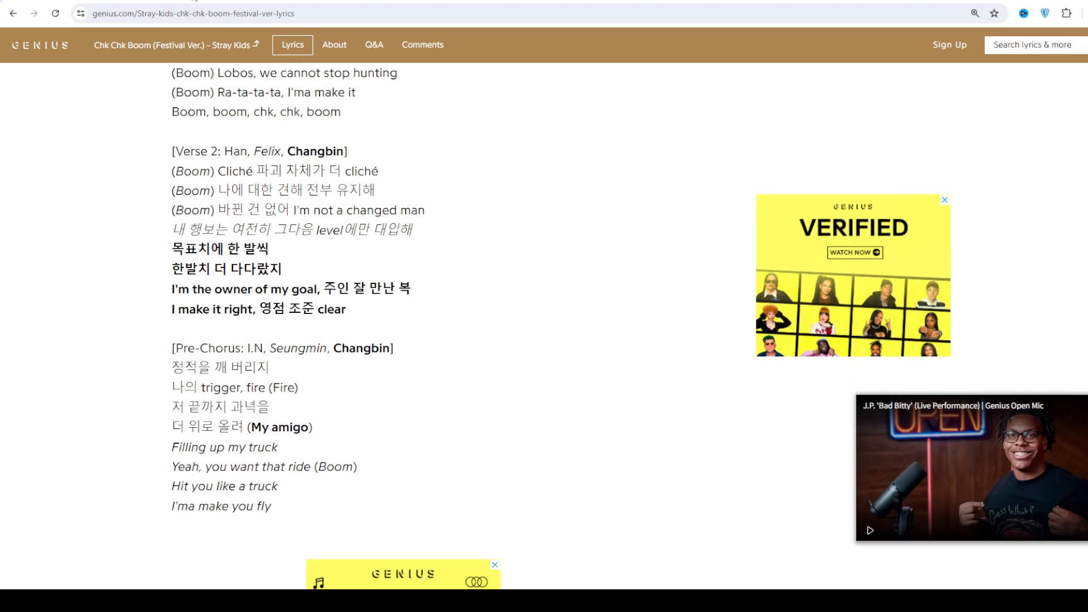
pyautogui.scroll(-1, 544, 340)
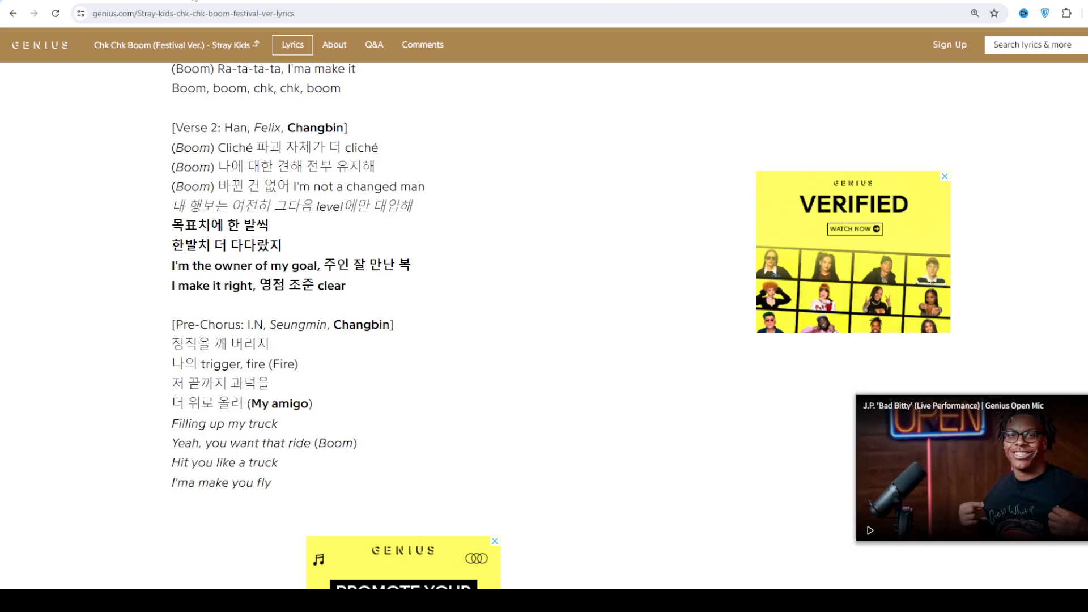
pyautogui.scroll(-1, 543, 340)
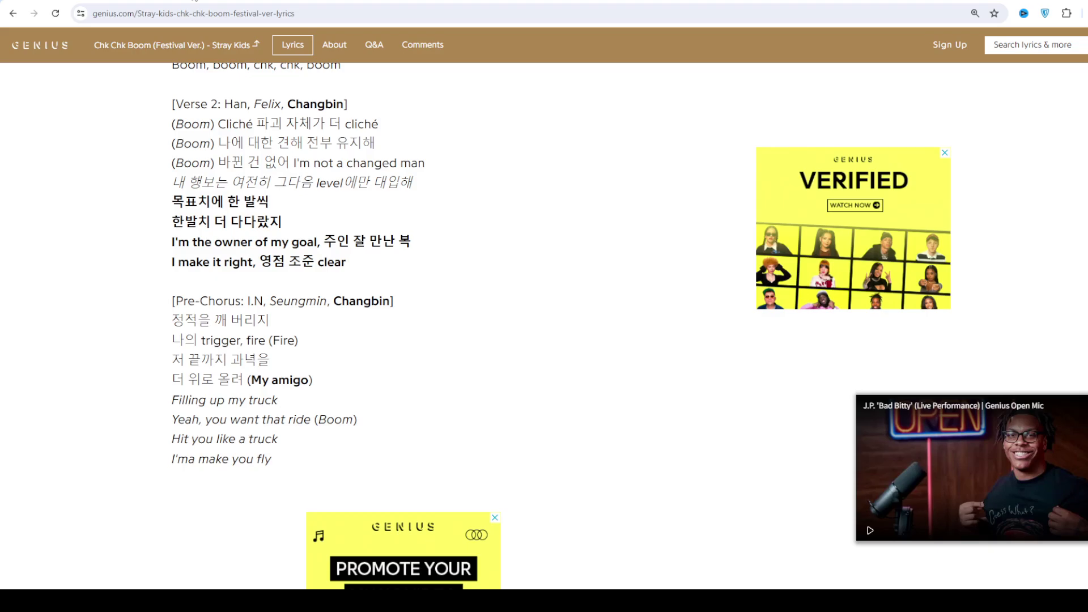
pyautogui.scroll(-1, 544, 340)
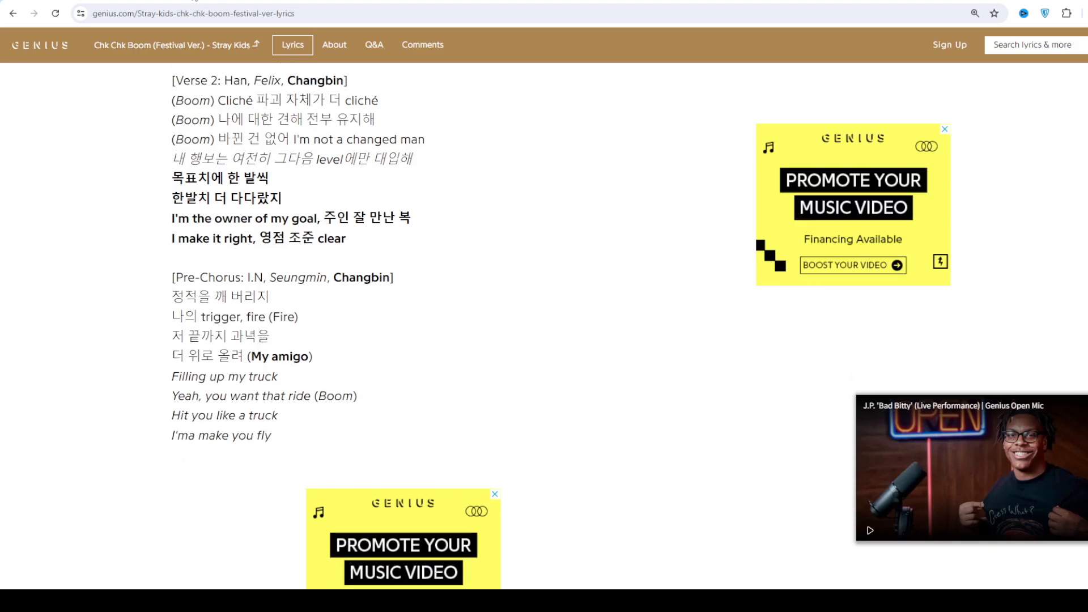
pyautogui.scroll(-2, 545, 340)
pyautogui.scroll(-4, 544, 340)
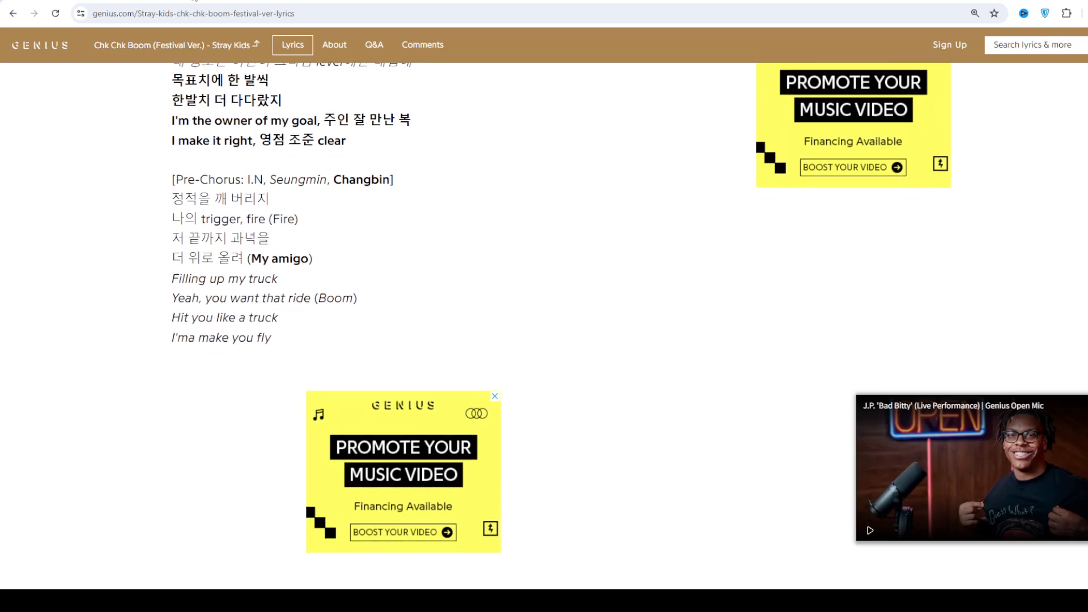
pyautogui.scroll(-6, 544, 340)
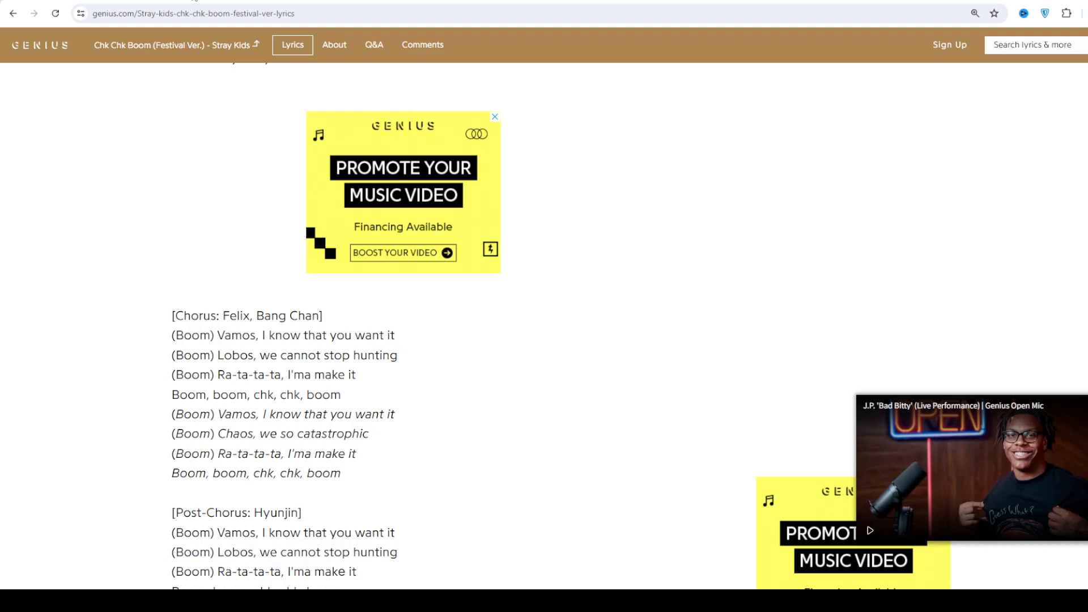
pyautogui.scroll(-1, 545, 339)
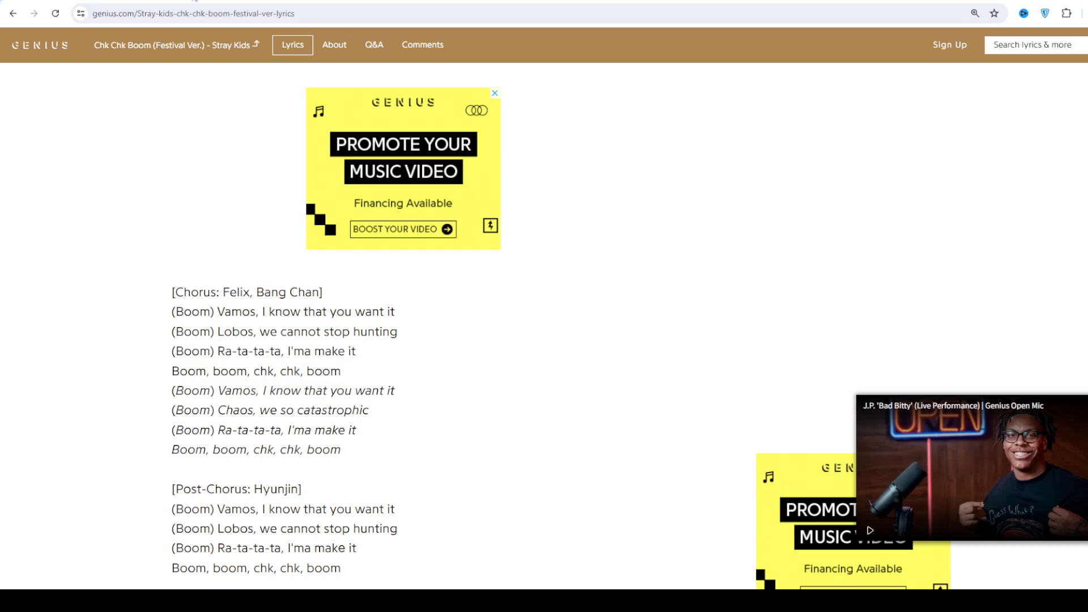
pyautogui.scroll(-1, 544, 340)
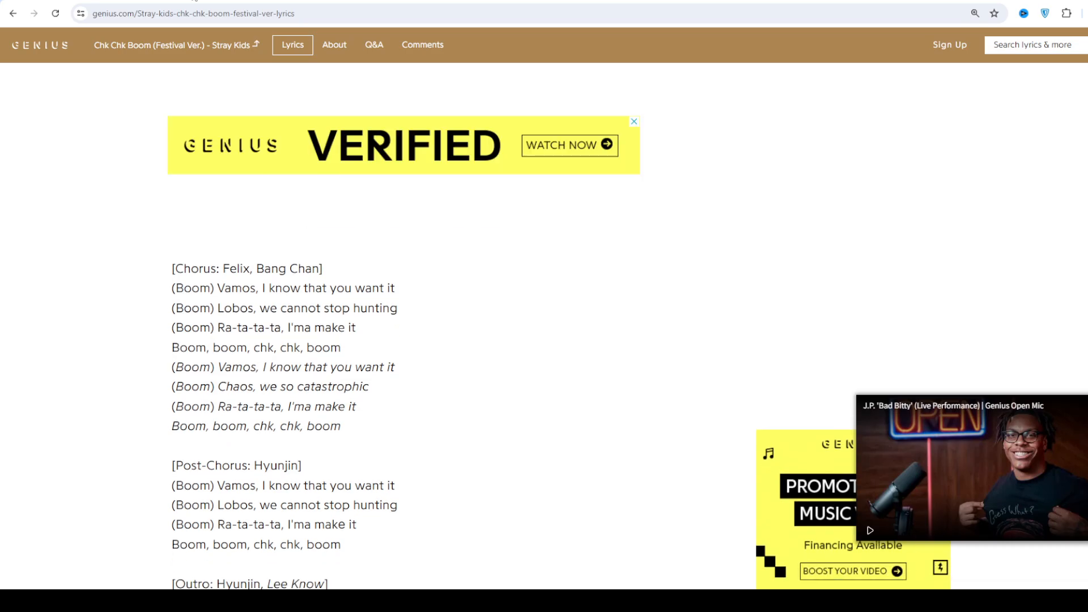
pyautogui.scroll(-1, 544, 340)
pyautogui.scroll(-1, 545, 341)
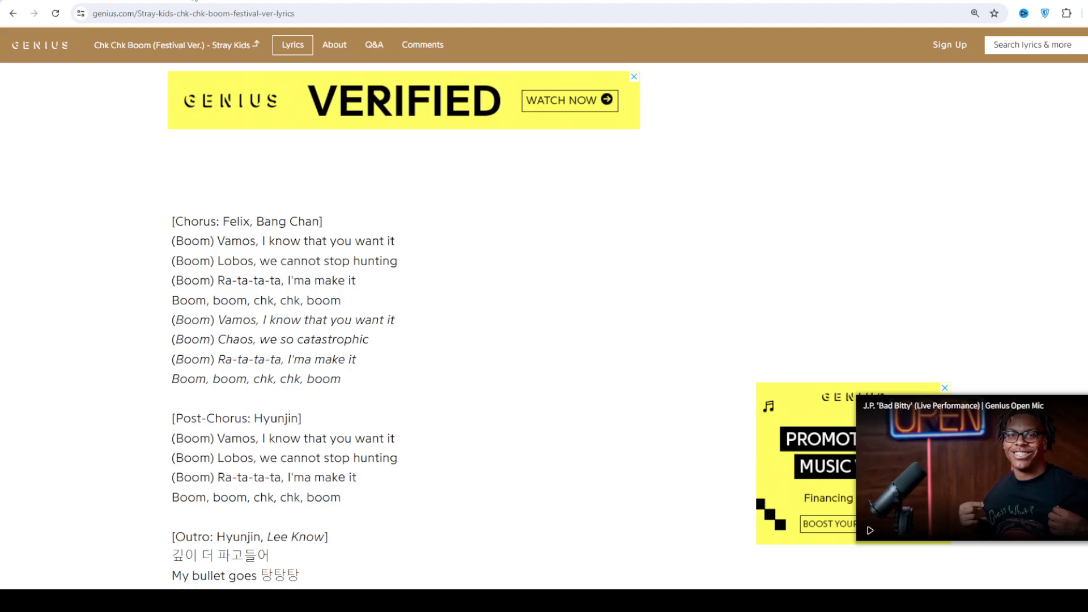
pyautogui.scroll(-1, 543, 340)
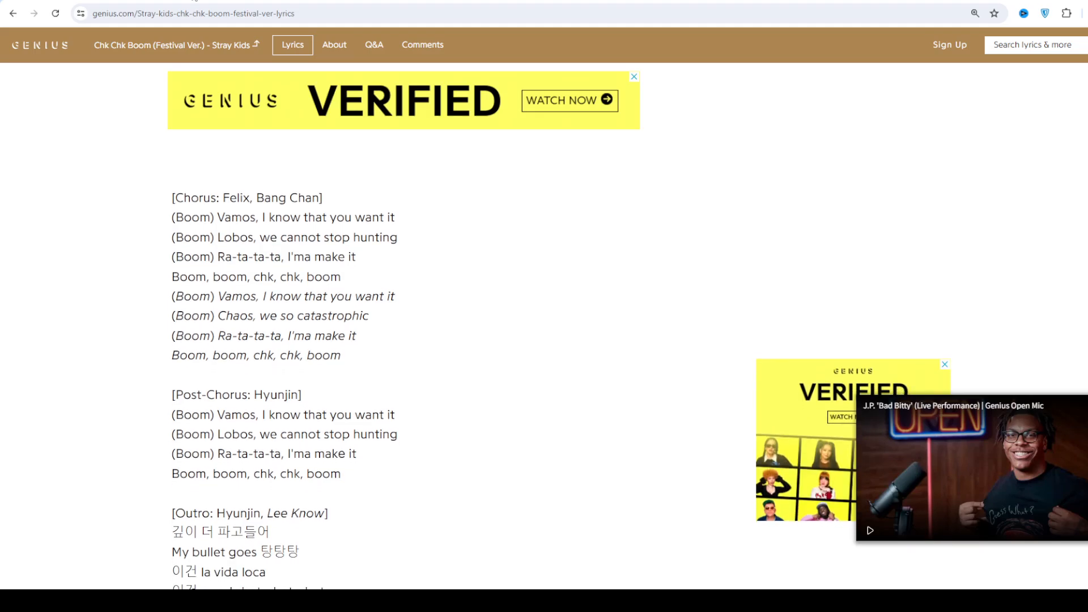
pyautogui.scroll(-1, 544, 340)
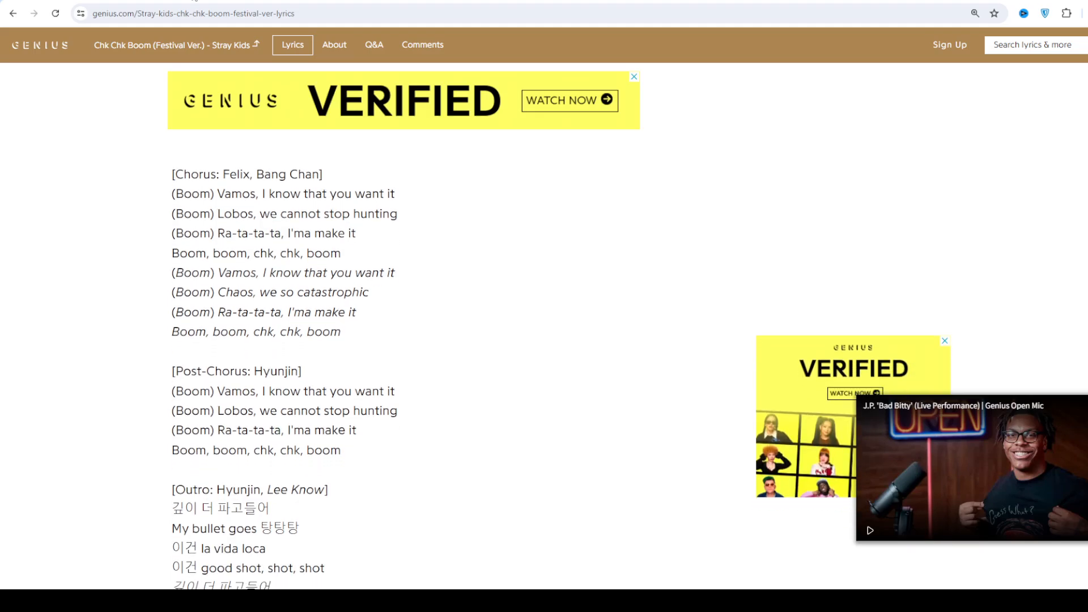
pyautogui.scroll(-1, 544, 340)
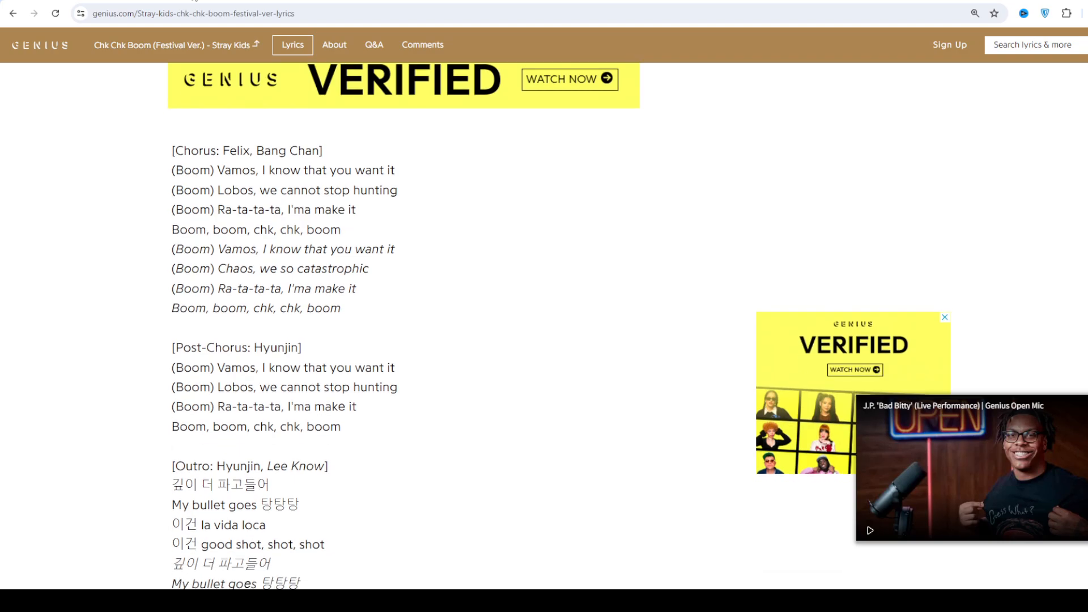
pyautogui.scroll(-1, 543, 341)
pyautogui.scroll(-1, 543, 340)
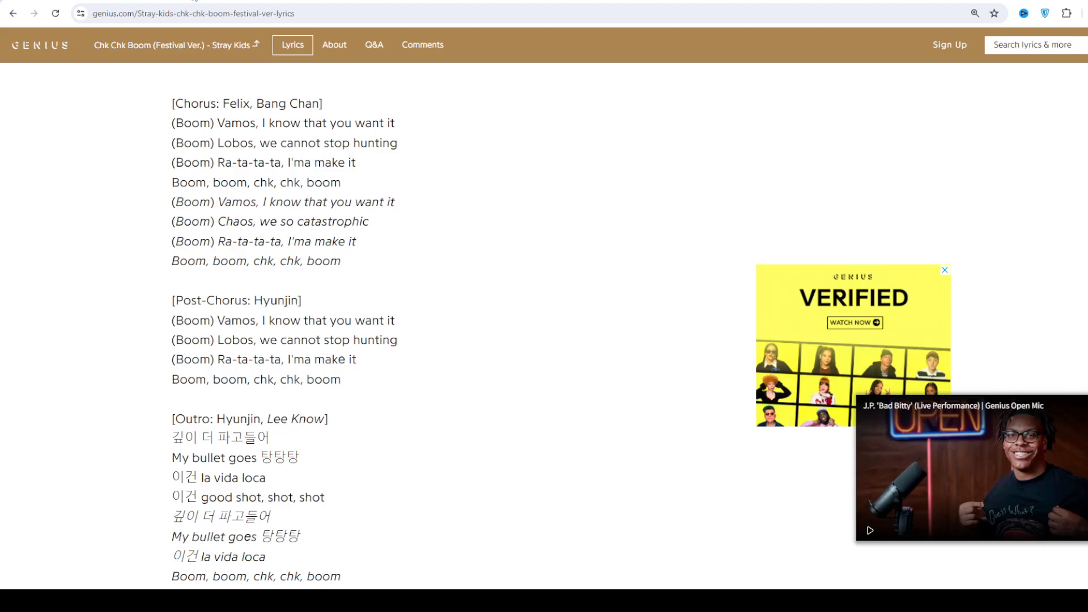
pyautogui.scroll(-1, 543, 340)
pyautogui.scroll(-1, 544, 339)
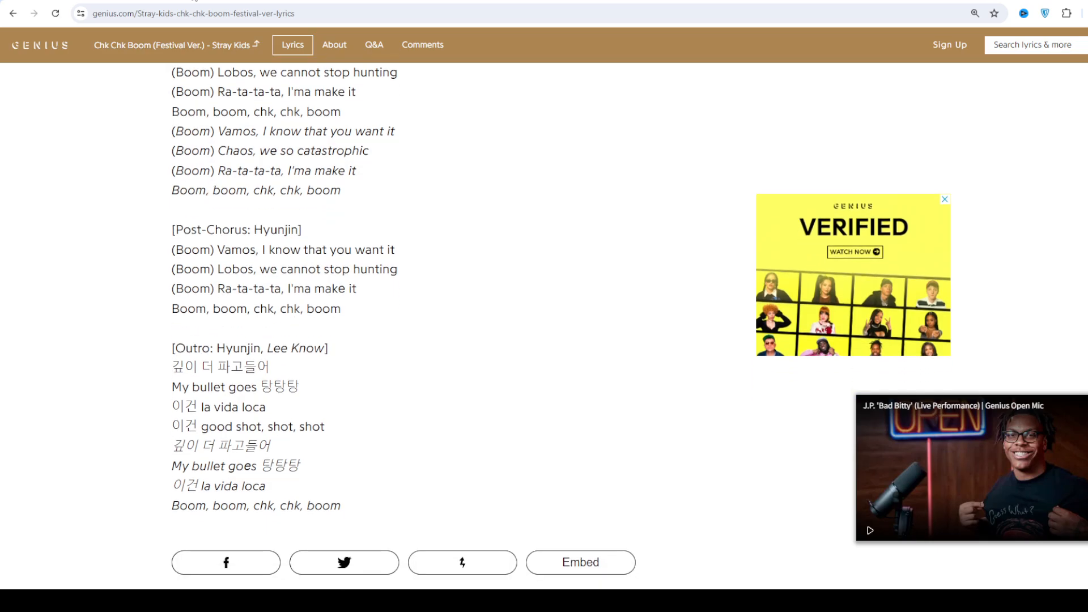
pyautogui.scroll(-2, 544, 340)
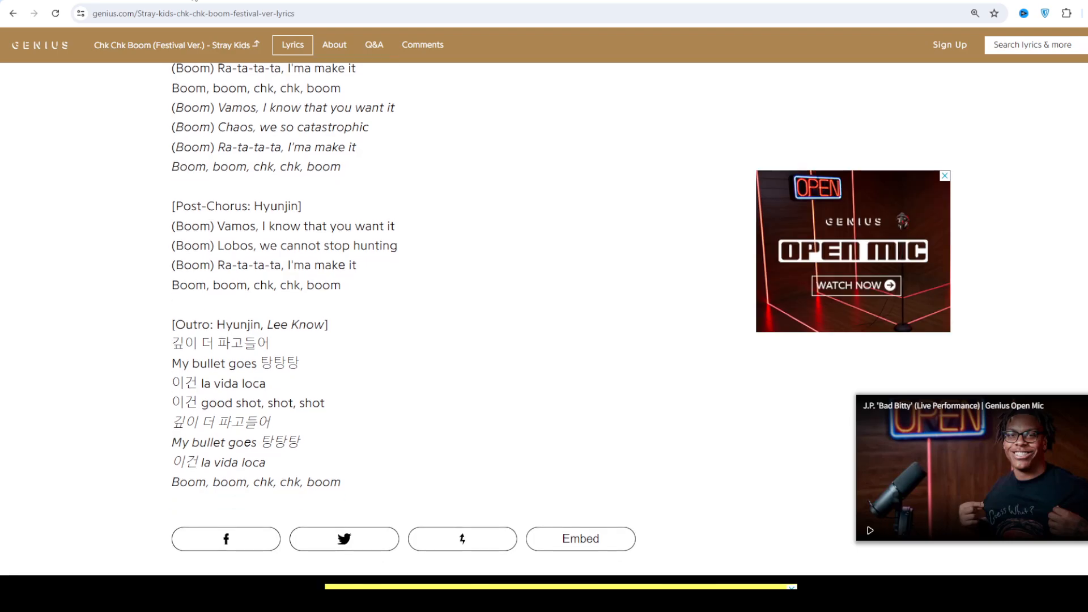